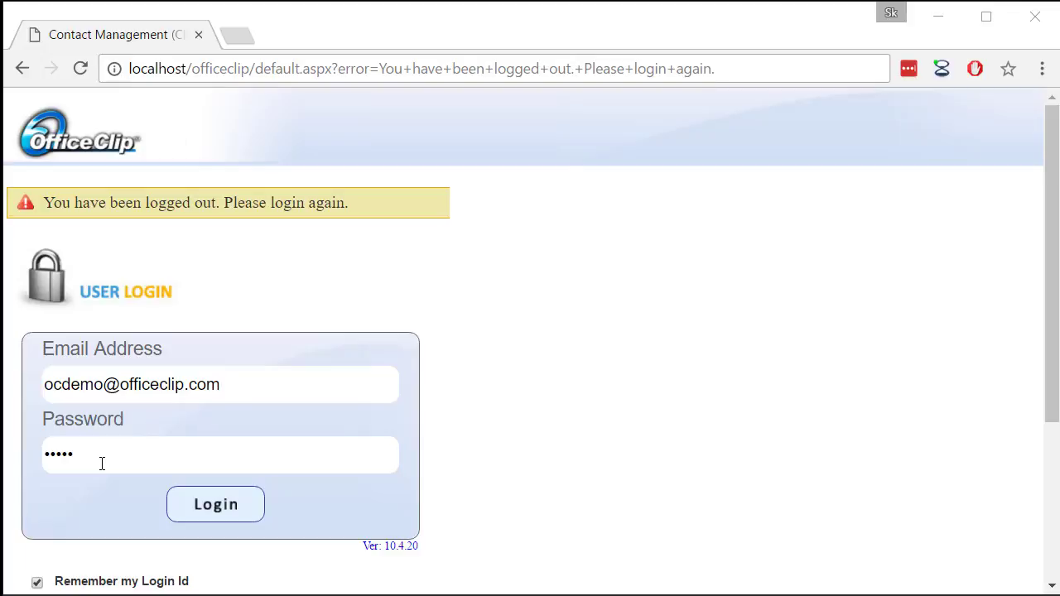
Log in with the prefilled credentials and open the permission settings of the Sample Company account.
{"action": "left_click", "coordinate": [219, 506]}
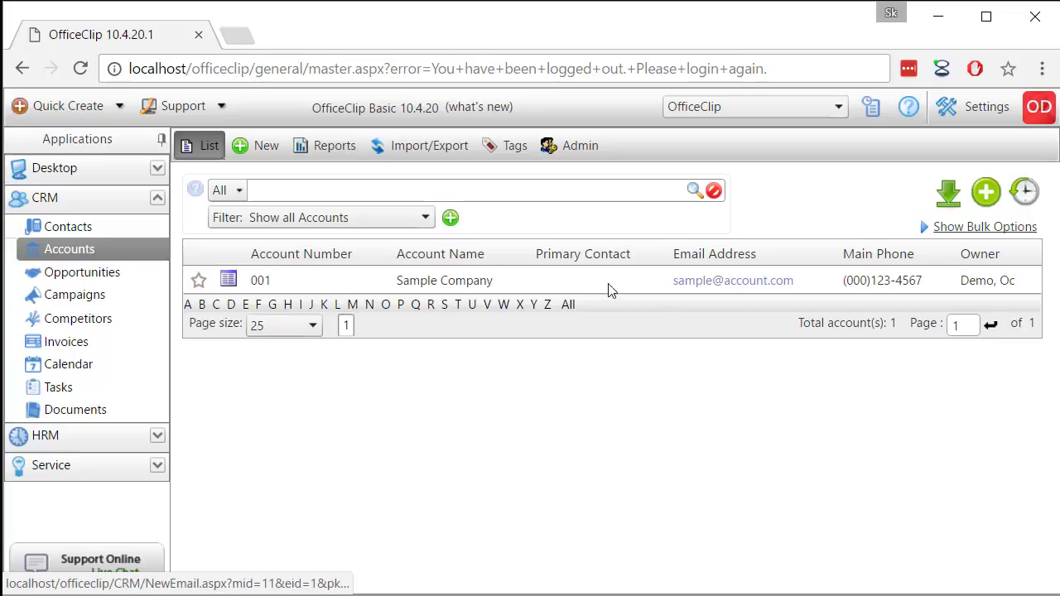
{"action": "left_click", "coordinate": [229, 280]}
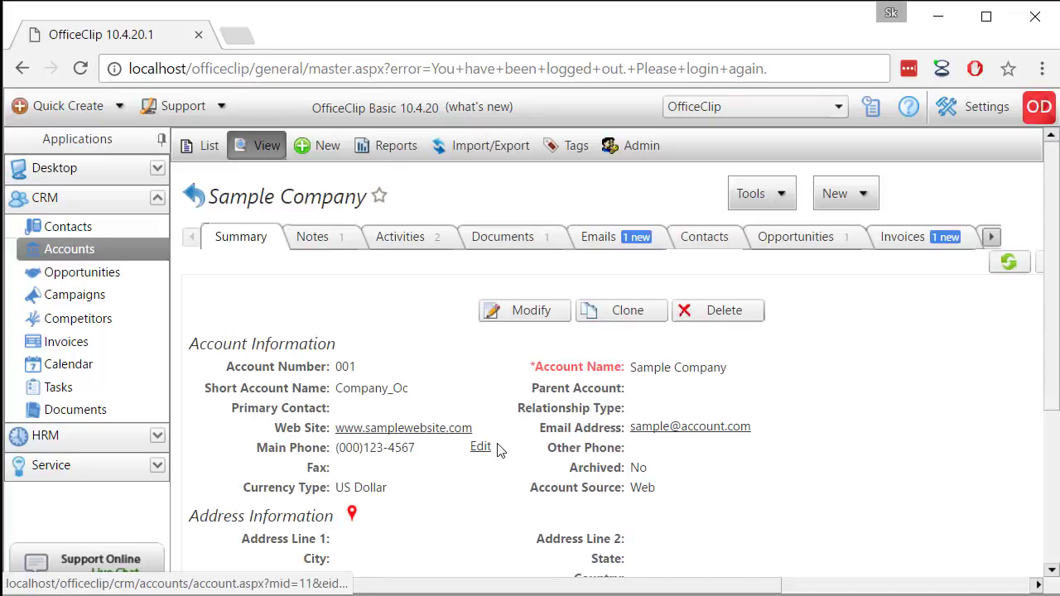
{"action": "scroll", "coordinate": [497, 447], "scroll_direction": "down", "scroll_amount": 3}
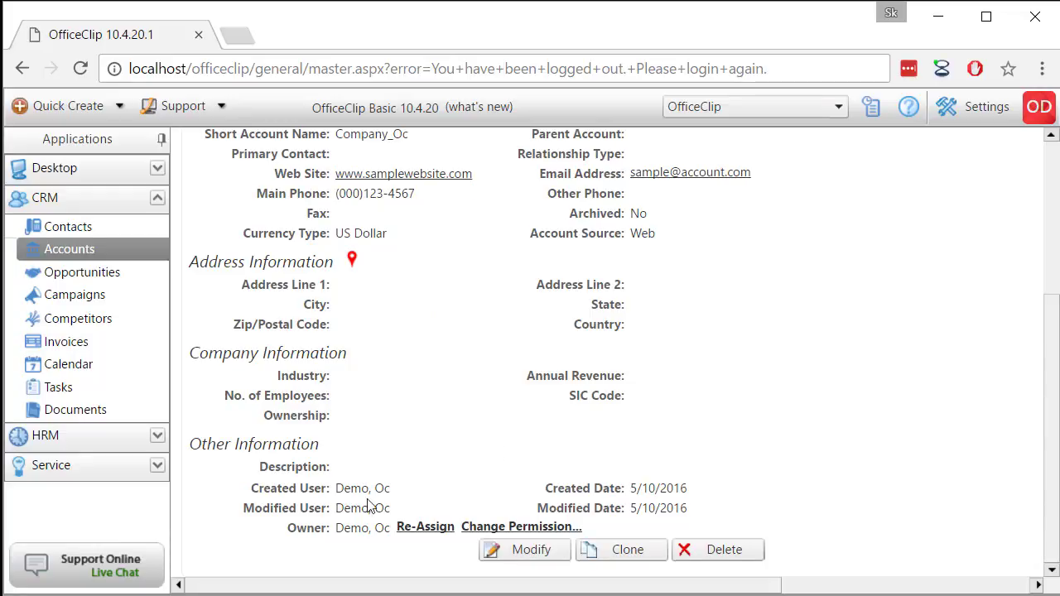
{"action": "scroll", "coordinate": [237, 554], "scroll_direction": "up", "scroll_amount": 3}
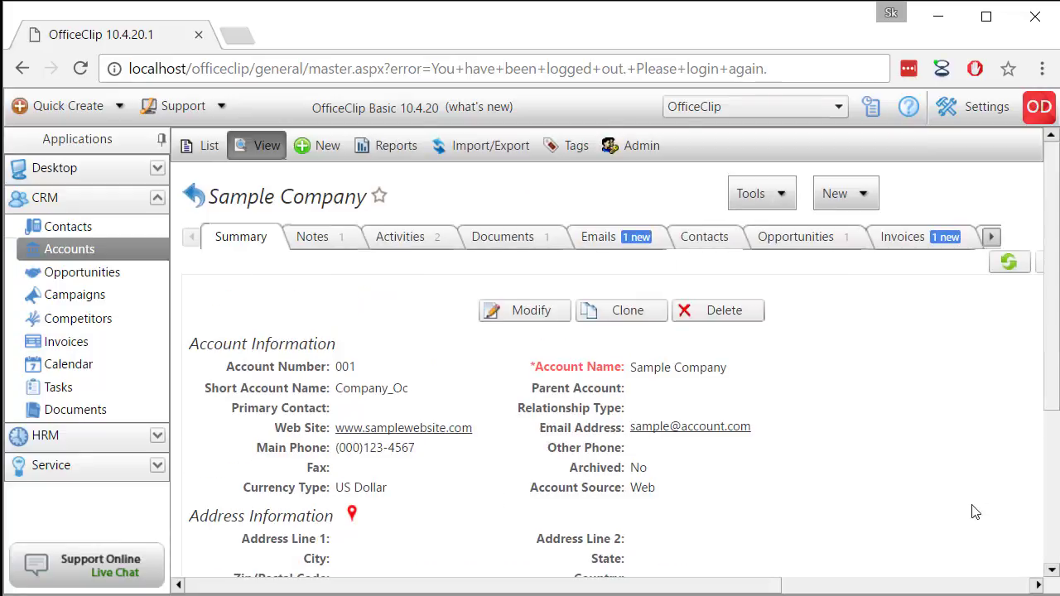
{"action": "scroll", "coordinate": [970, 508], "scroll_direction": "down", "scroll_amount": 3}
{"action": "left_click", "coordinate": [564, 530]}
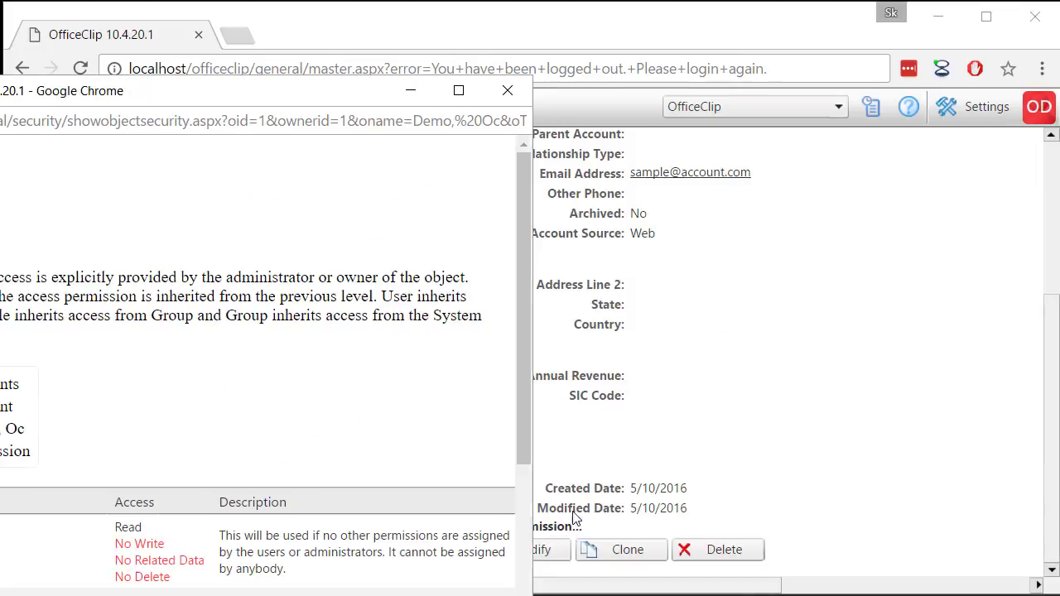
{"action": "left_click_drag", "start_coordinate": [236, 91], "coordinate": [507, 28]}
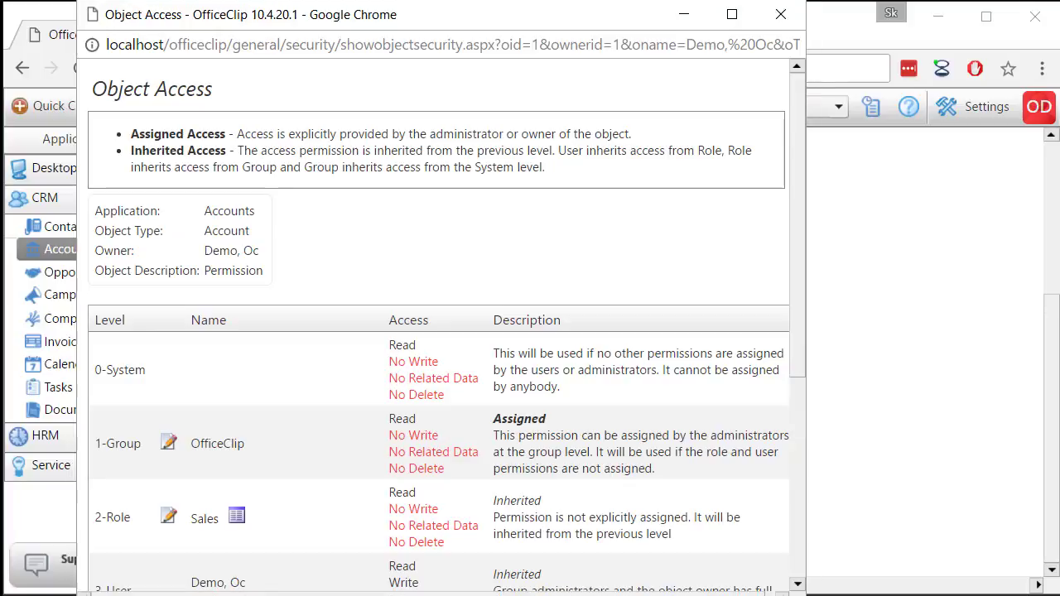
Review the account's access levels for system, group, role and users, including which users belong to the Sales role.
{"action": "scroll", "coordinate": [374, 470], "scroll_direction": "down", "scroll_amount": 3}
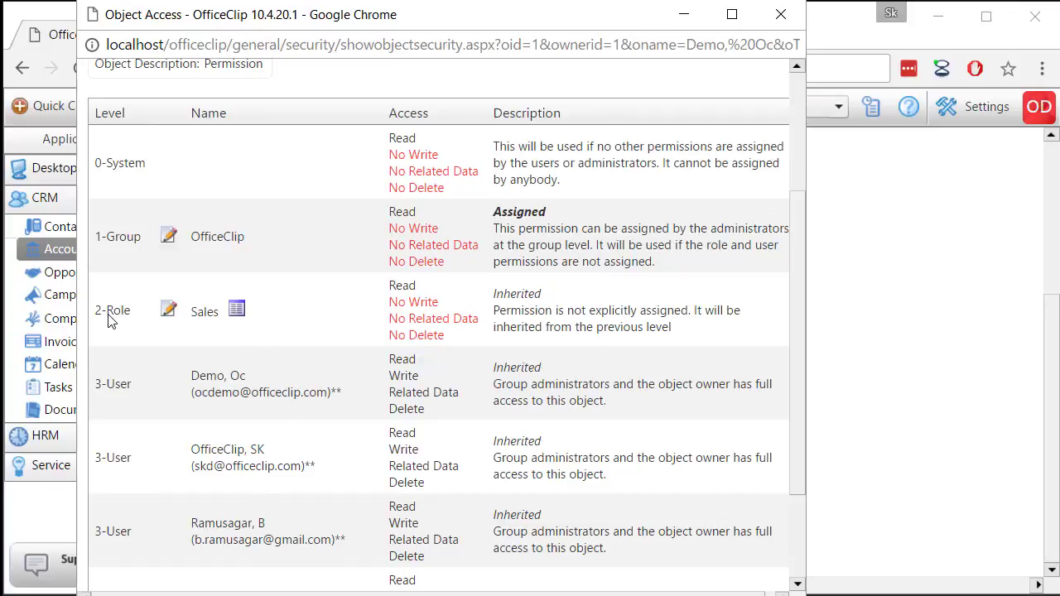
{"action": "left_click", "coordinate": [236, 313]}
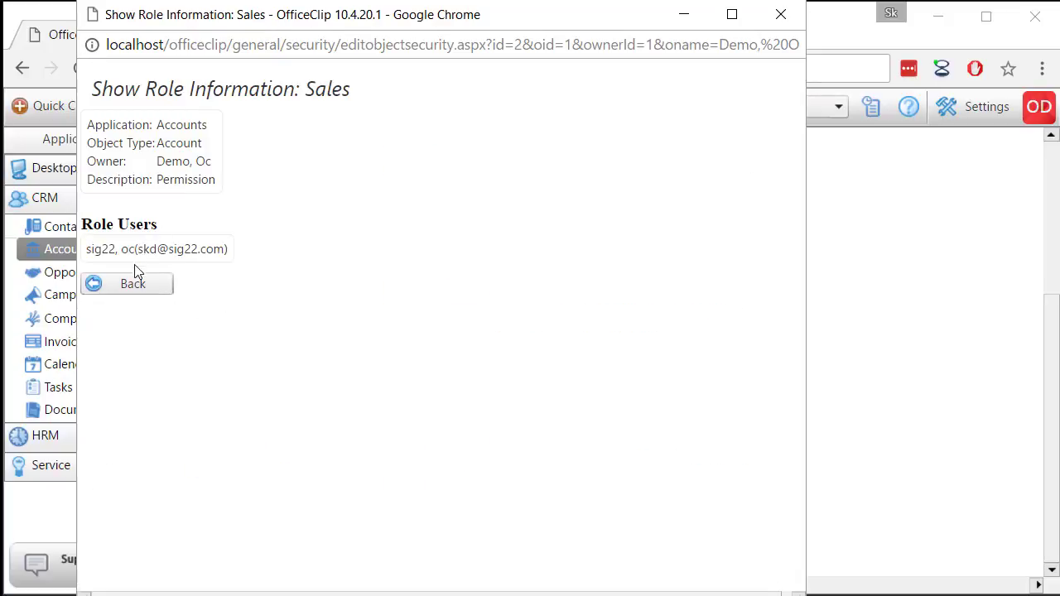
{"action": "left_click", "coordinate": [135, 286]}
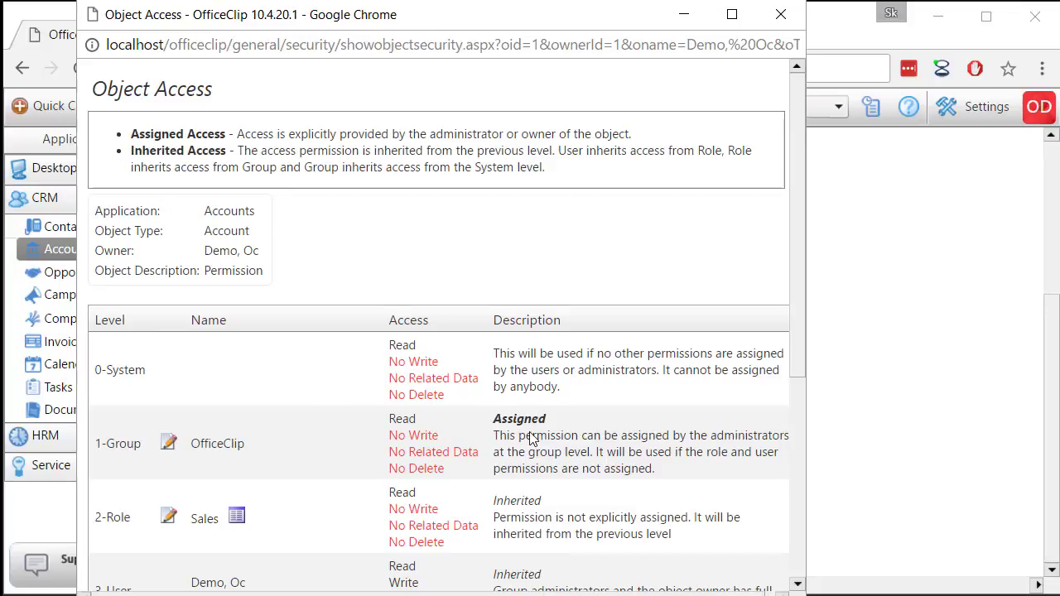
{"action": "scroll", "coordinate": [532, 439], "scroll_direction": "down", "scroll_amount": 1}
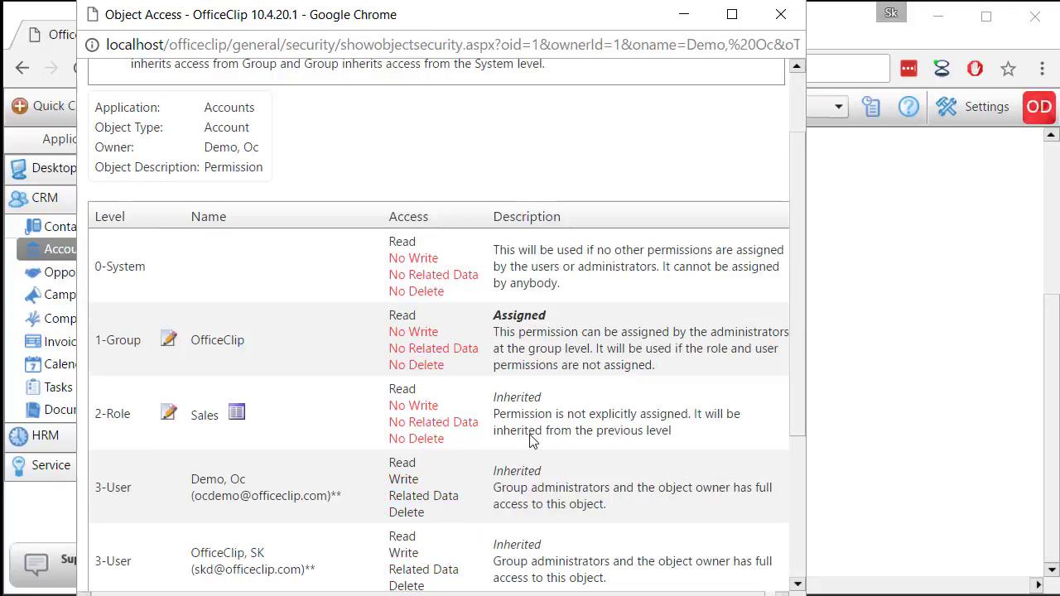
{"action": "double_click", "coordinate": [505, 399]}
{"action": "left_click", "coordinate": [603, 414]}
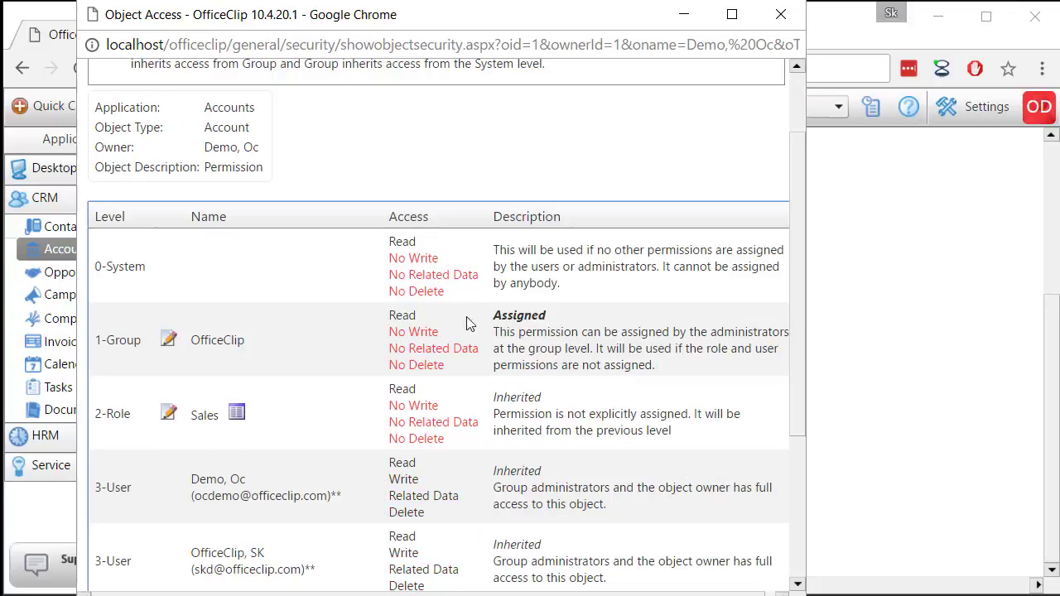
{"action": "scroll", "coordinate": [505, 509], "scroll_direction": "down", "scroll_amount": 2}
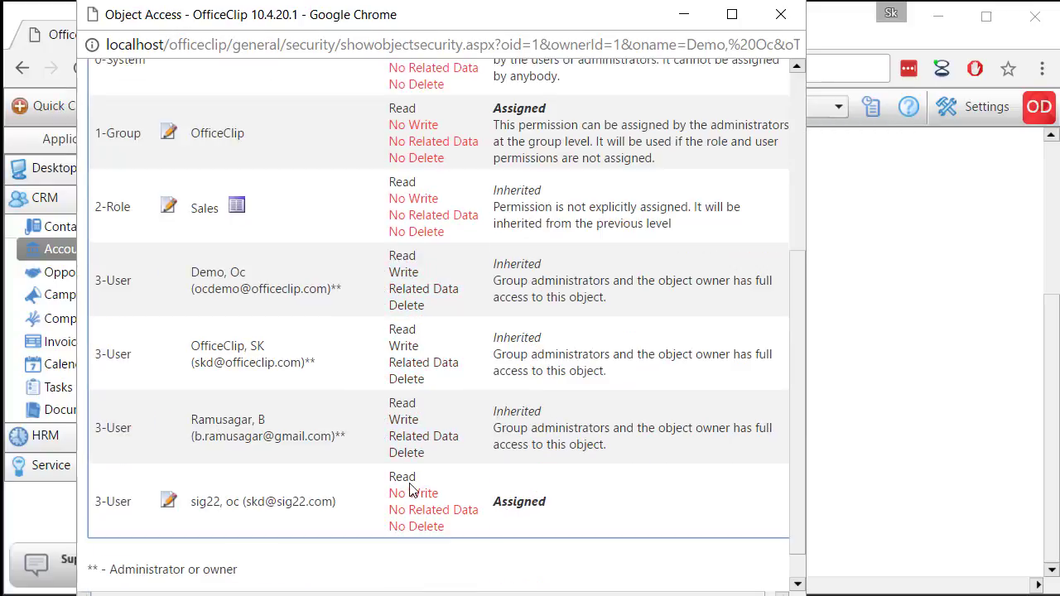
{"action": "scroll", "coordinate": [371, 378], "scroll_direction": "up", "scroll_amount": 1}
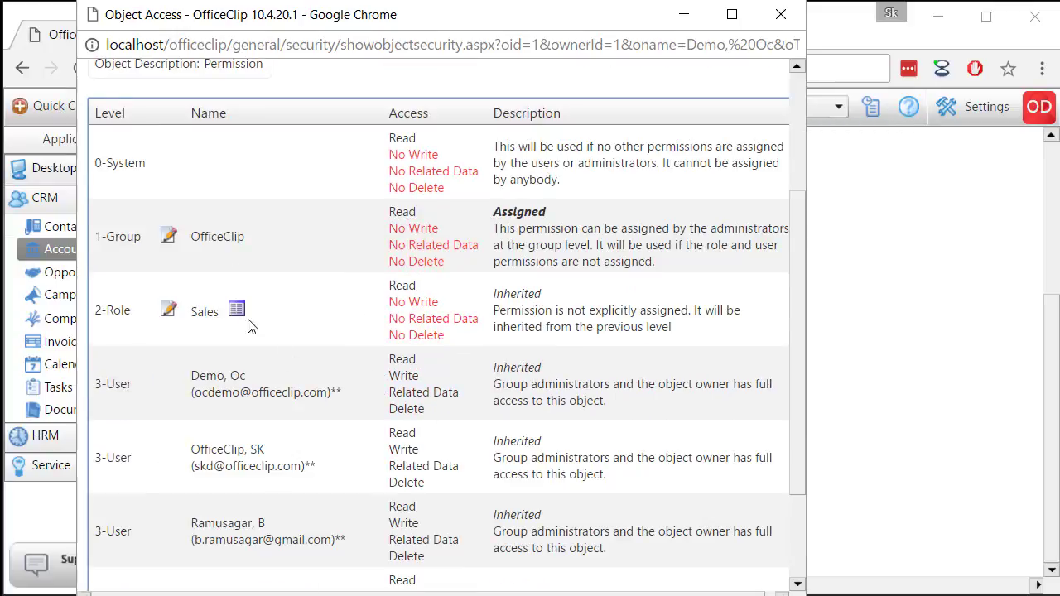
Remove the Read permission from the Sales role for this account and save the role security.
{"action": "left_click", "coordinate": [169, 309]}
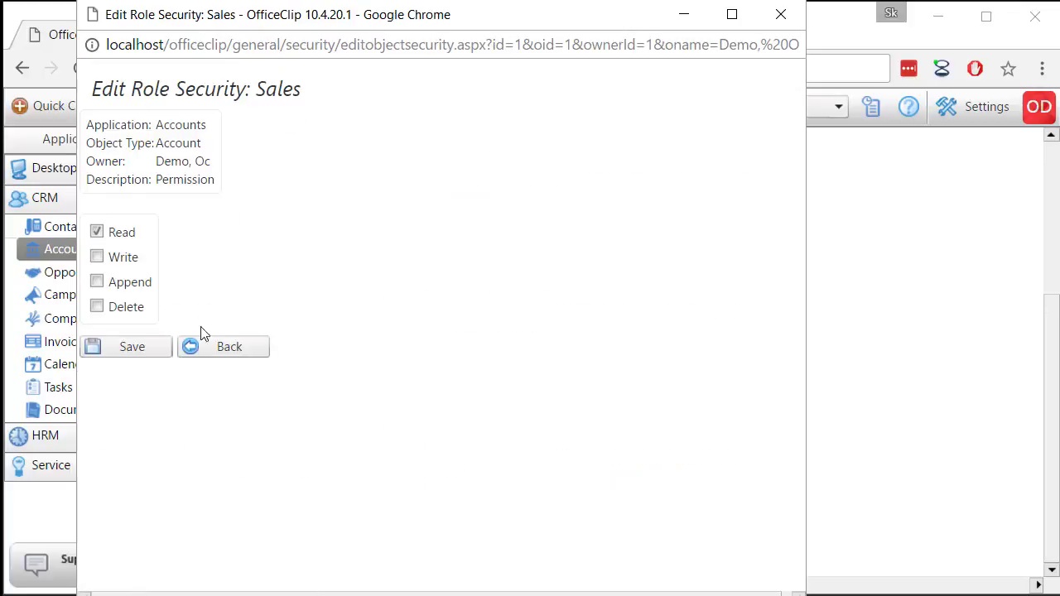
{"action": "left_click", "coordinate": [241, 351]}
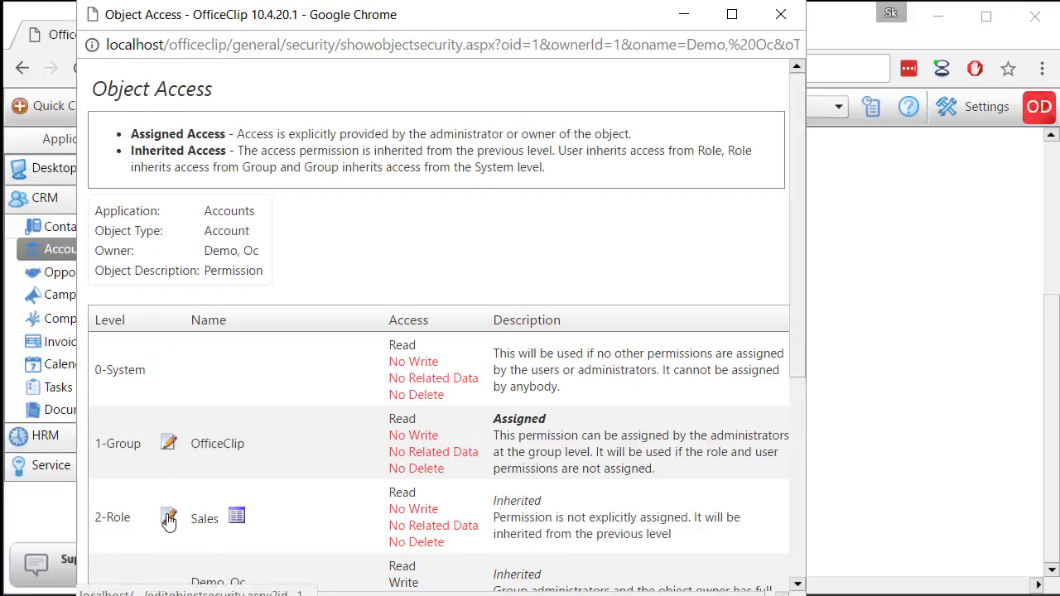
{"action": "left_click", "coordinate": [169, 518]}
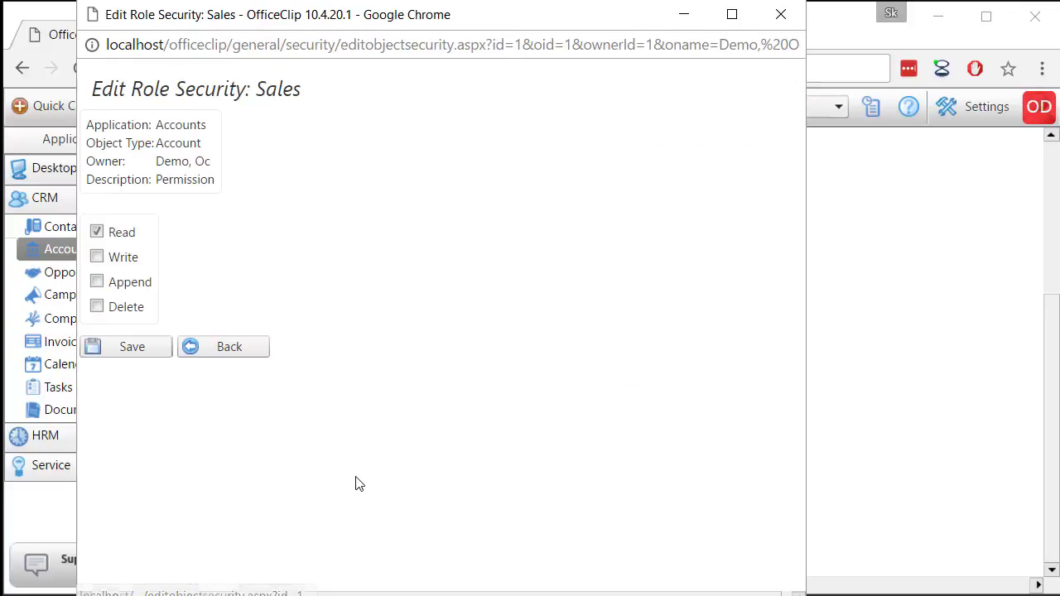
{"action": "left_click", "coordinate": [97, 233]}
{"action": "left_click", "coordinate": [148, 354]}
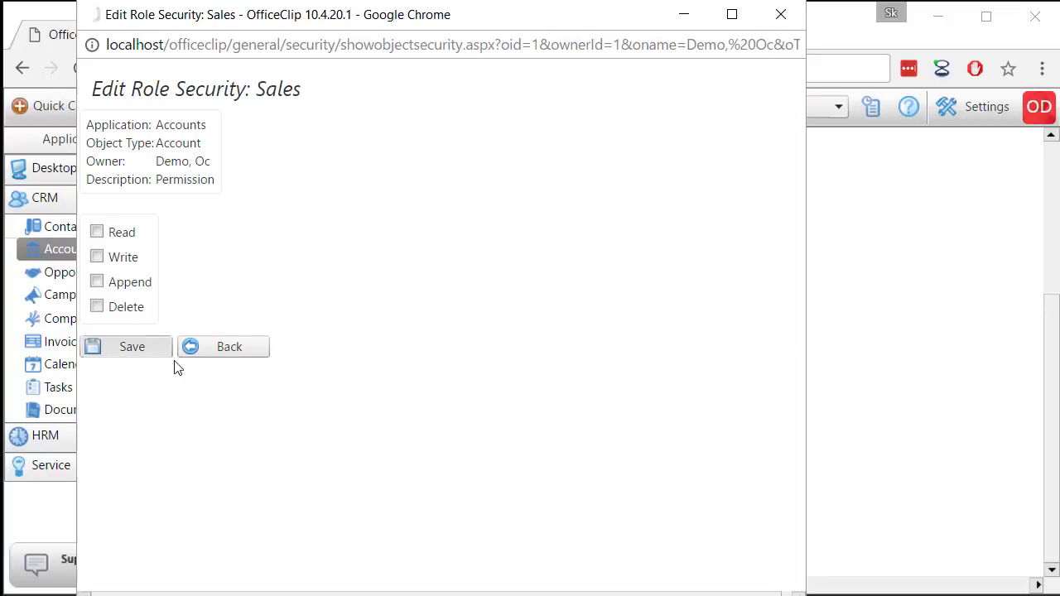
Grant the Sales role Read permission on the account, save it, and close the Object Access window.
{"action": "scroll", "coordinate": [524, 490], "scroll_direction": "down", "scroll_amount": 3}
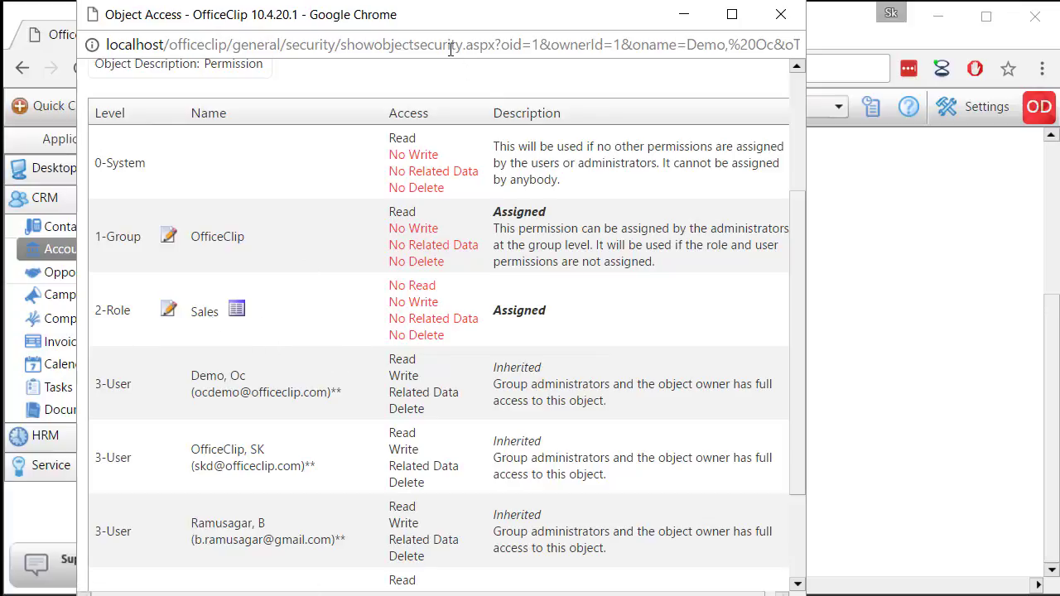
{"action": "left_click_drag", "start_coordinate": [440, 27], "coordinate": [631, 32]}
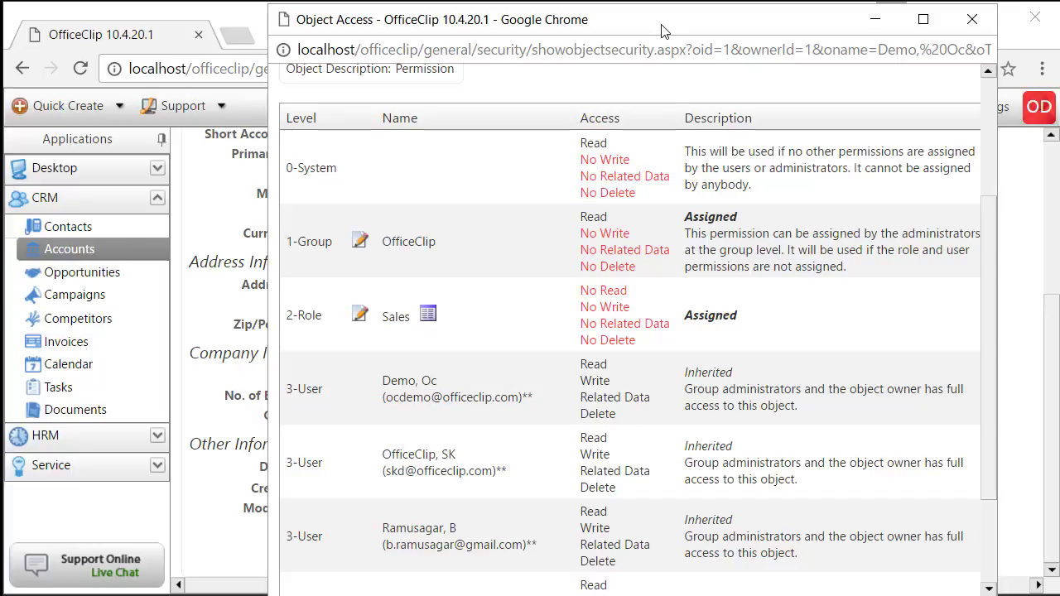
{"action": "left_click_drag", "start_coordinate": [663, 29], "coordinate": [661, 26]}
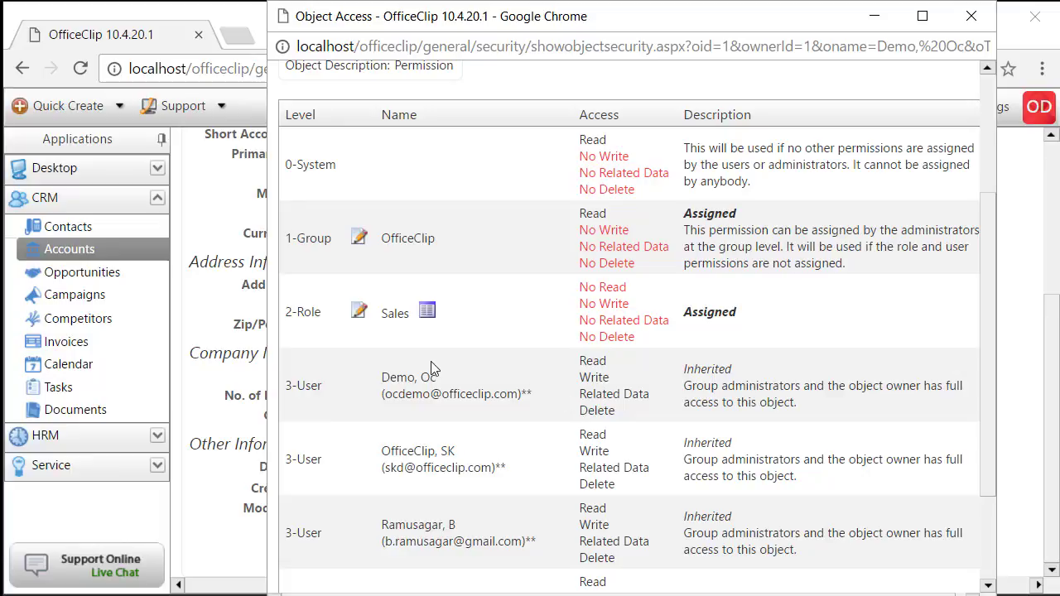
{"action": "left_click", "coordinate": [358, 318]}
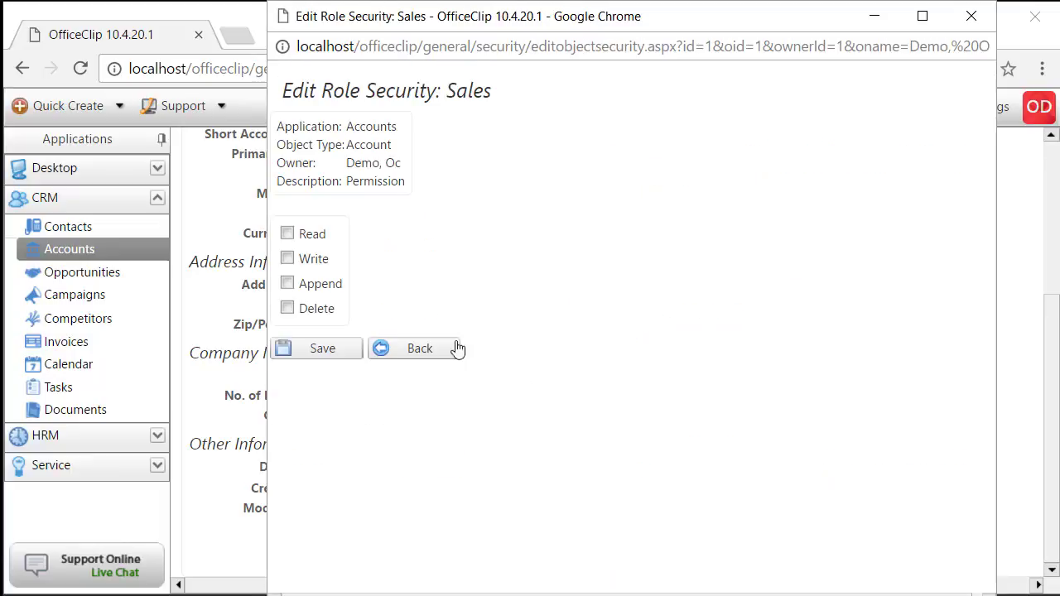
{"action": "left_click", "coordinate": [286, 233]}
{"action": "left_click", "coordinate": [325, 350]}
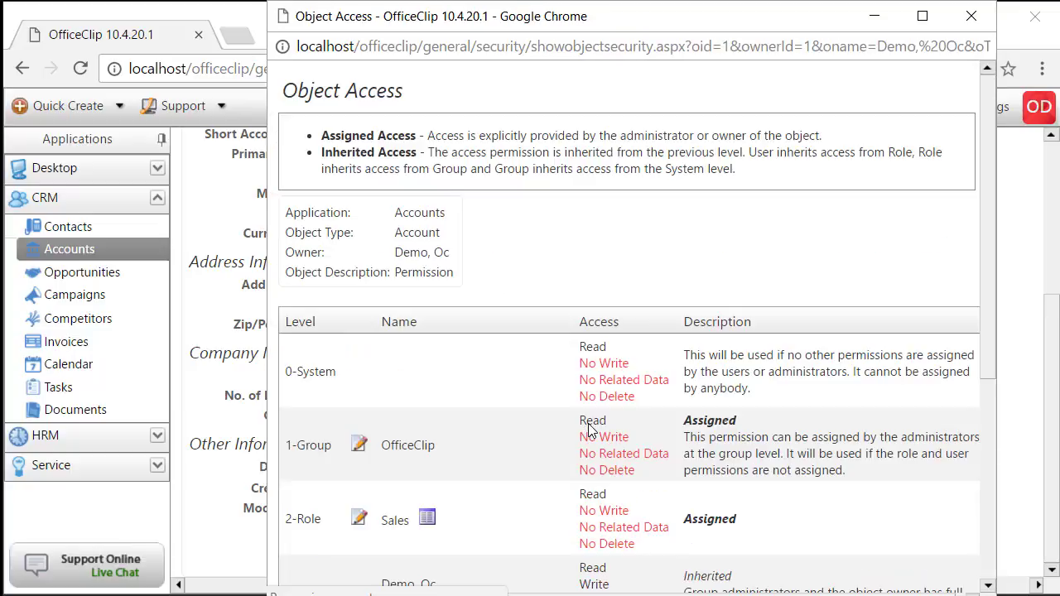
{"action": "scroll", "coordinate": [539, 497], "scroll_direction": "down", "scroll_amount": 3}
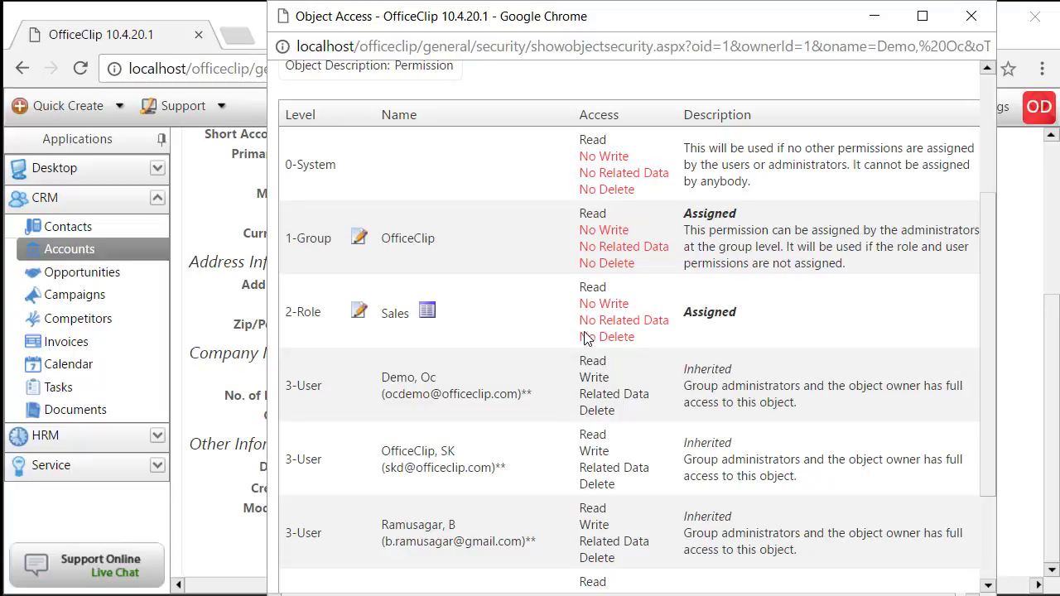
{"action": "left_click", "coordinate": [970, 16]}
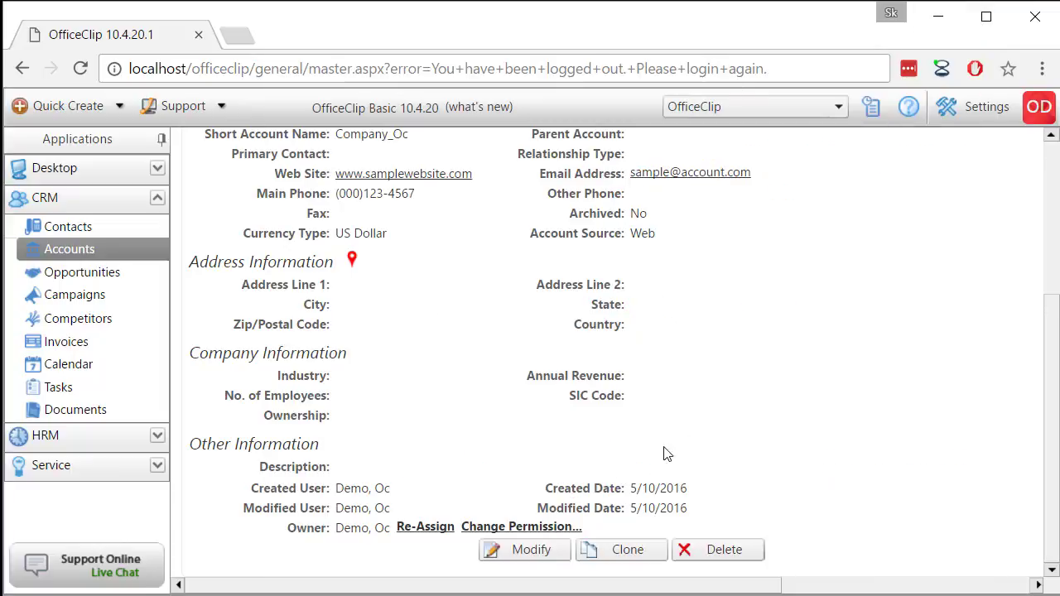
Open the account administration's rules and examine the On Screen Fields, Workflow Rules and Access Rules sections.
{"action": "scroll", "coordinate": [765, 458], "scroll_direction": "up", "scroll_amount": 3}
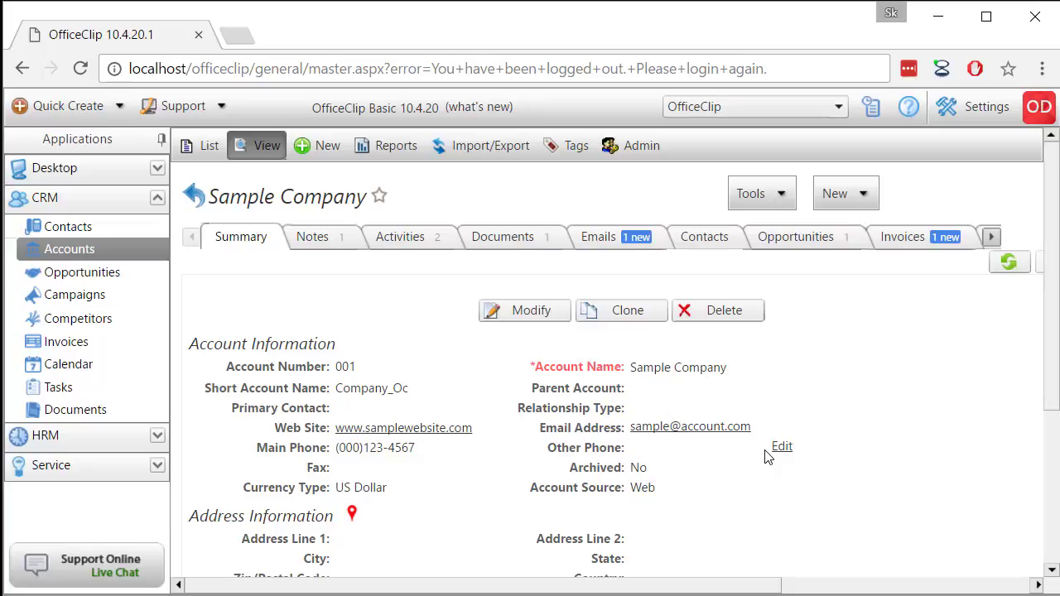
{"action": "scroll", "coordinate": [765, 457], "scroll_direction": "down", "scroll_amount": 2}
{"action": "scroll", "coordinate": [764, 456], "scroll_direction": "up", "scroll_amount": 2}
{"action": "left_click", "coordinate": [639, 149]}
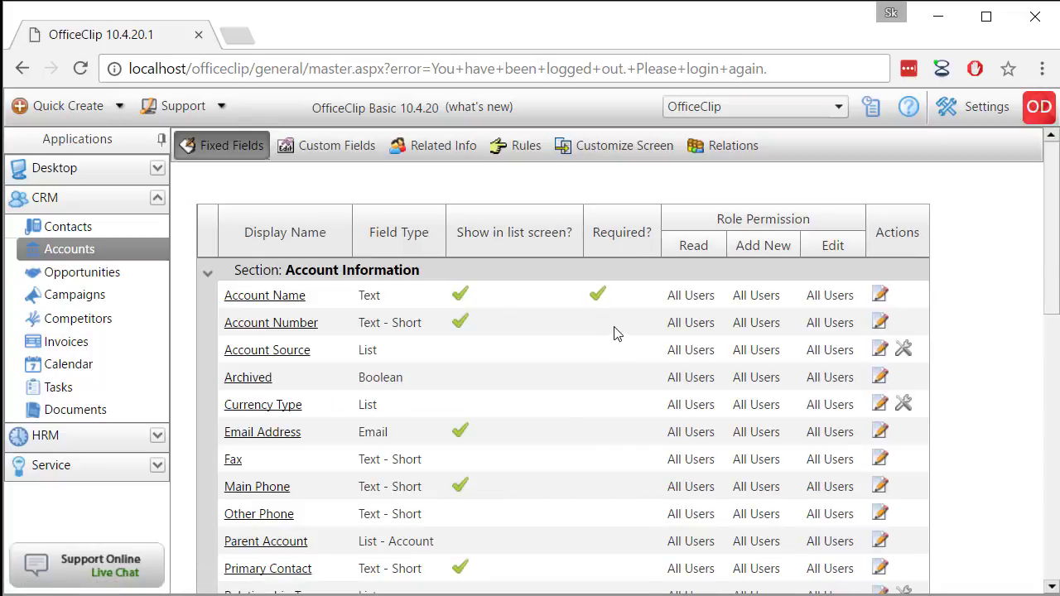
{"action": "left_click", "coordinate": [516, 146]}
{"action": "scroll", "coordinate": [736, 466], "scroll_direction": "down", "scroll_amount": 5}
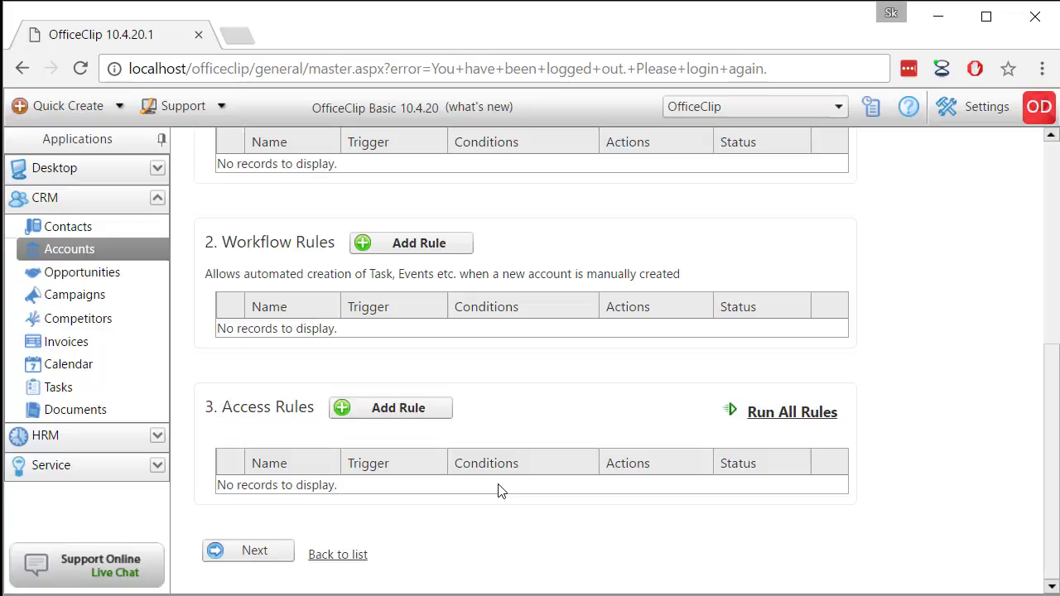
{"action": "scroll", "coordinate": [498, 491], "scroll_direction": "up", "scroll_amount": 5}
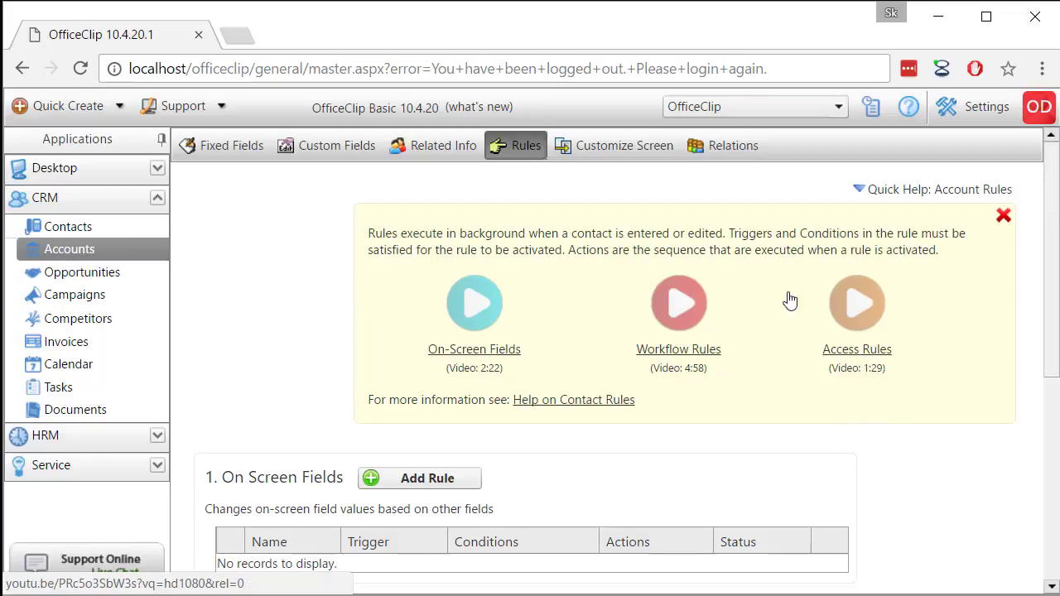
{"action": "scroll", "coordinate": [748, 490], "scroll_direction": "down", "scroll_amount": 5}
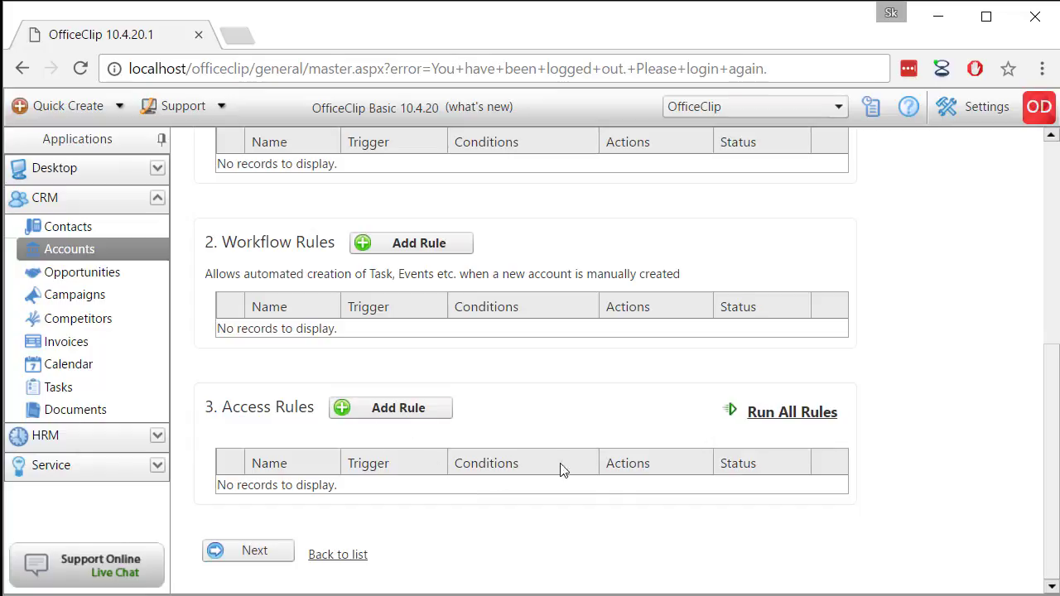
{"action": "scroll", "coordinate": [614, 511], "scroll_direction": "up", "scroll_amount": 5}
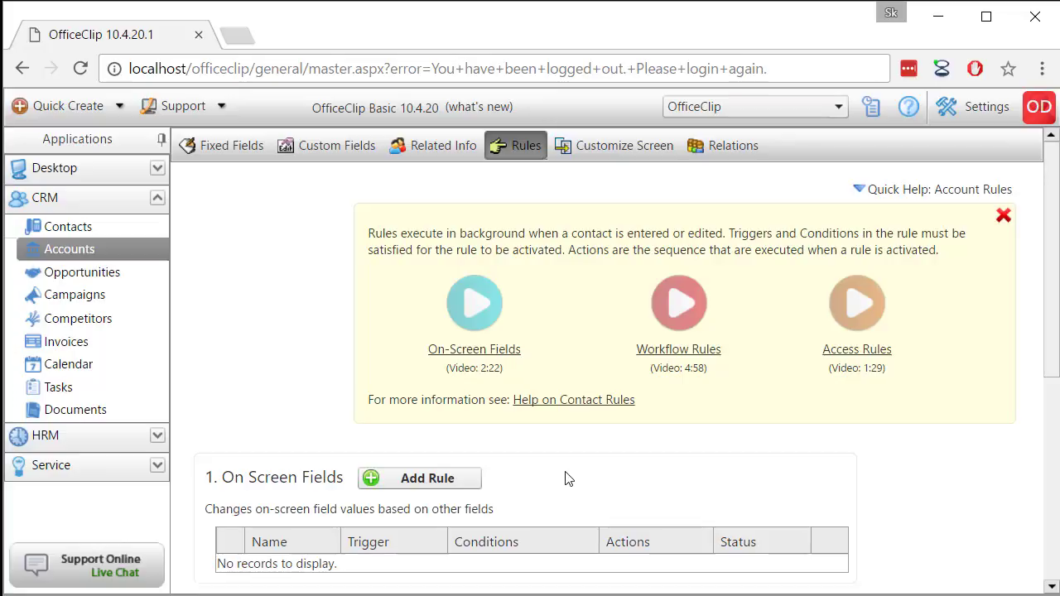
View the Administrator role's user assignments under Manage Roles in the organization settings, and return to the settings list.
{"action": "left_click", "coordinate": [972, 114]}
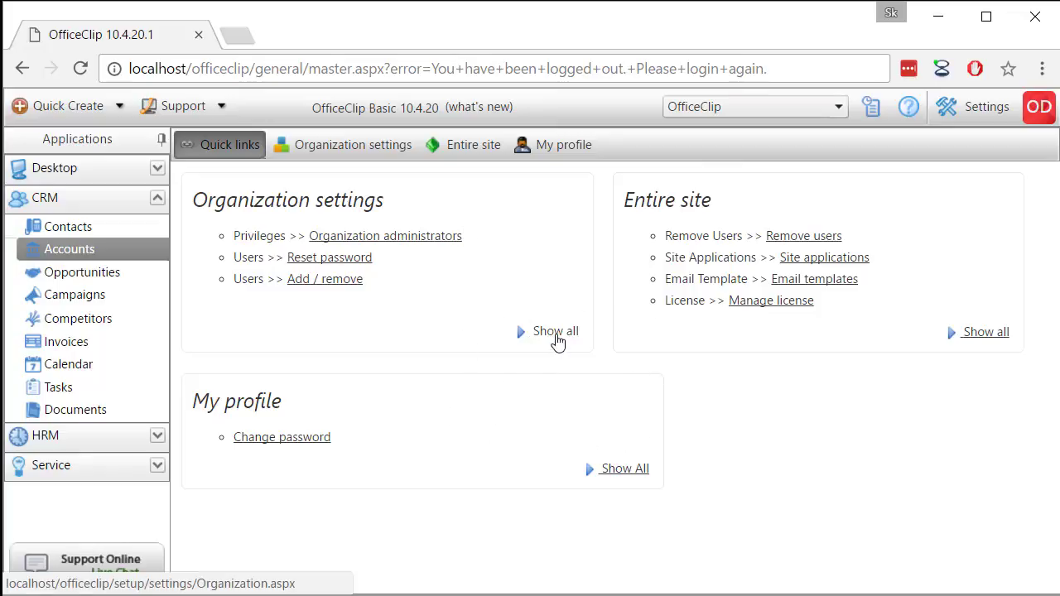
{"action": "left_click", "coordinate": [557, 338]}
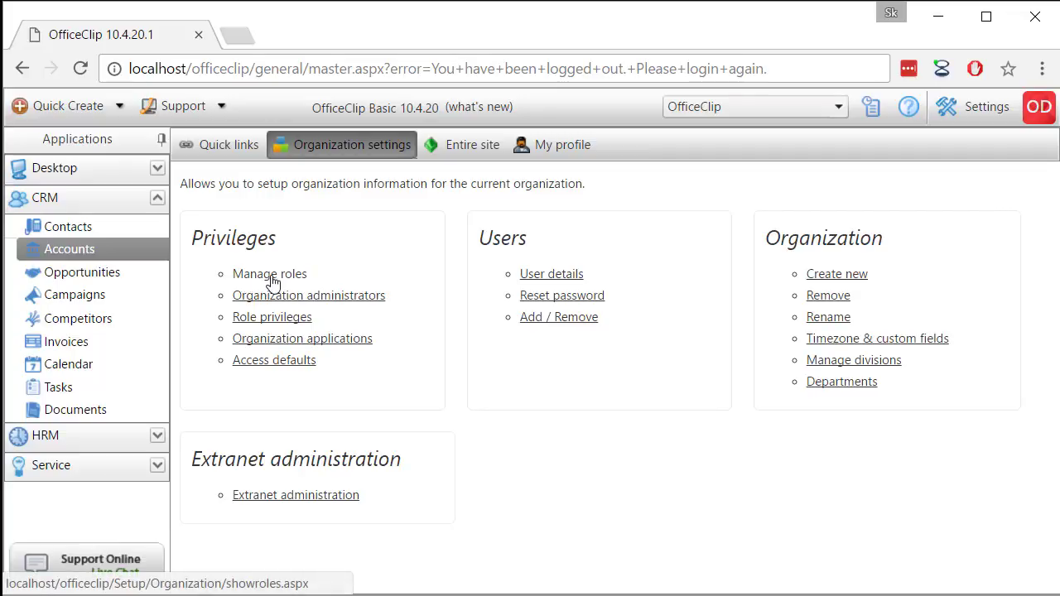
{"action": "left_click", "coordinate": [271, 282]}
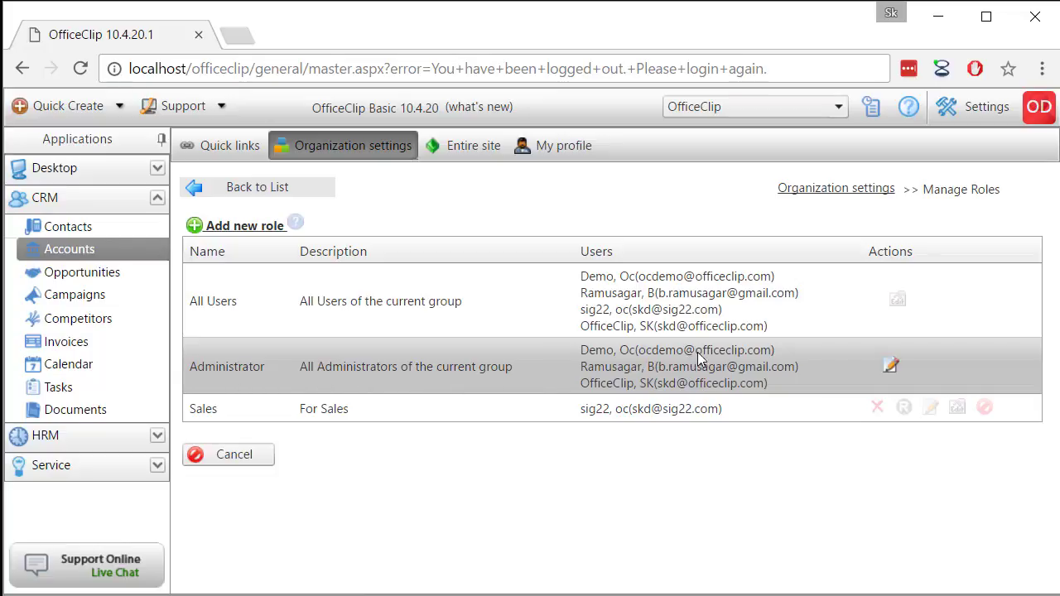
{"action": "left_click", "coordinate": [891, 367]}
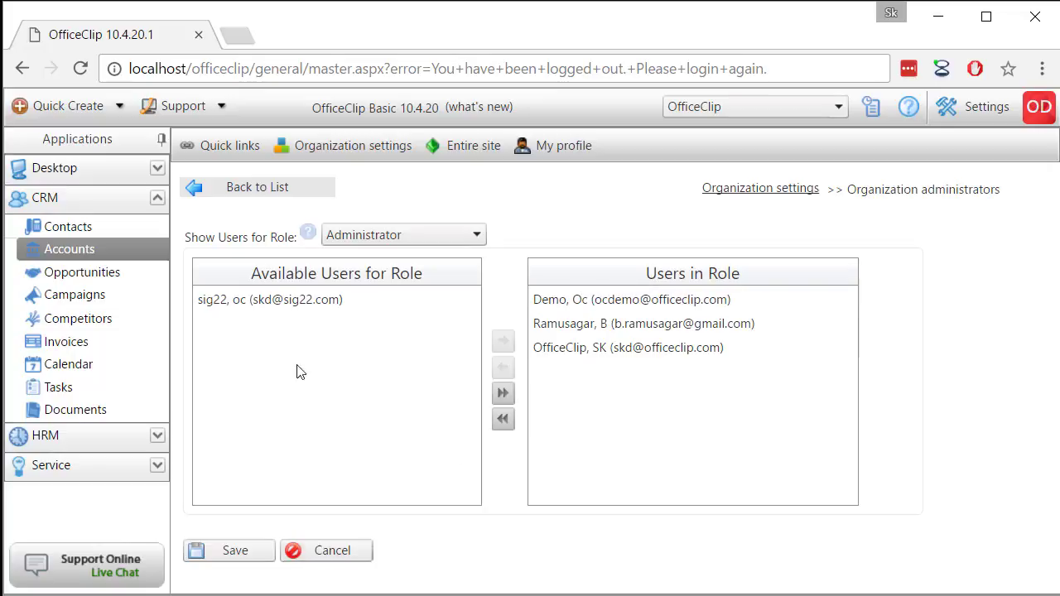
{"action": "left_click", "coordinate": [195, 190]}
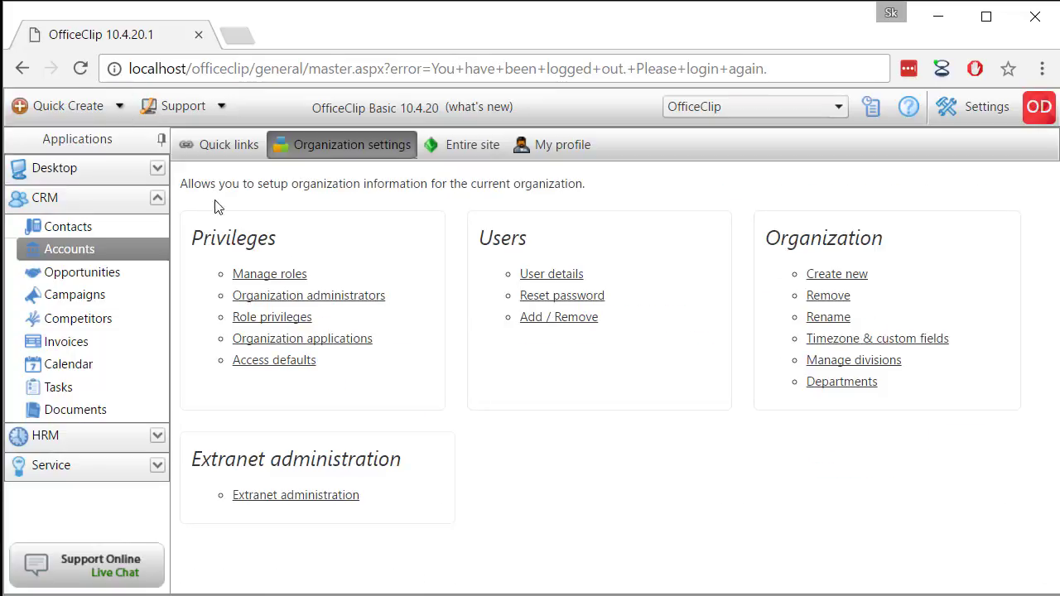
Add the first available user to the Sales role under Manage Roles, and return to the settings list without saving.
{"action": "left_click", "coordinate": [286, 275]}
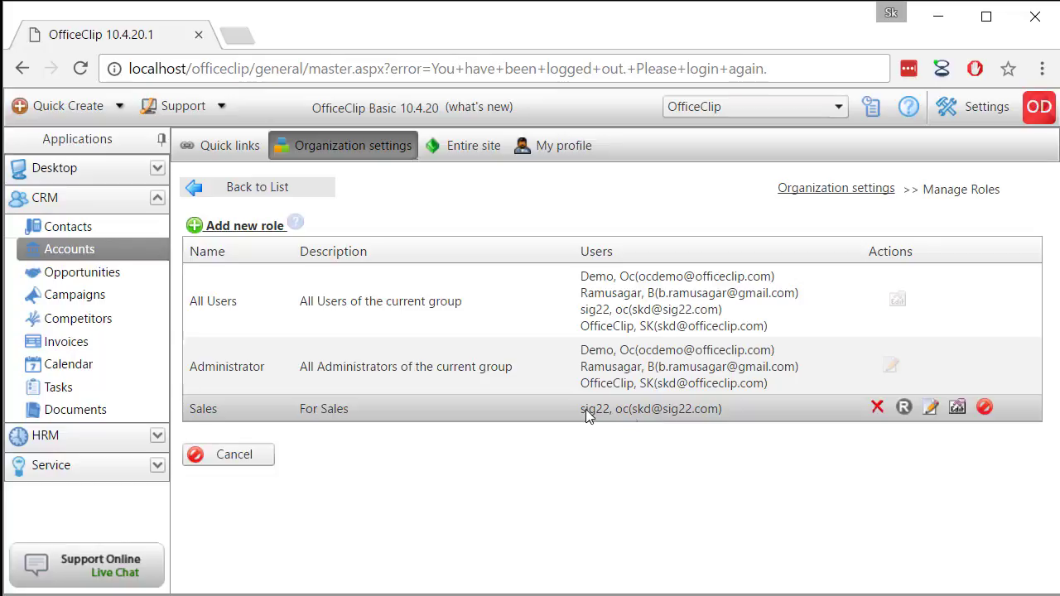
{"action": "left_click", "coordinate": [932, 409]}
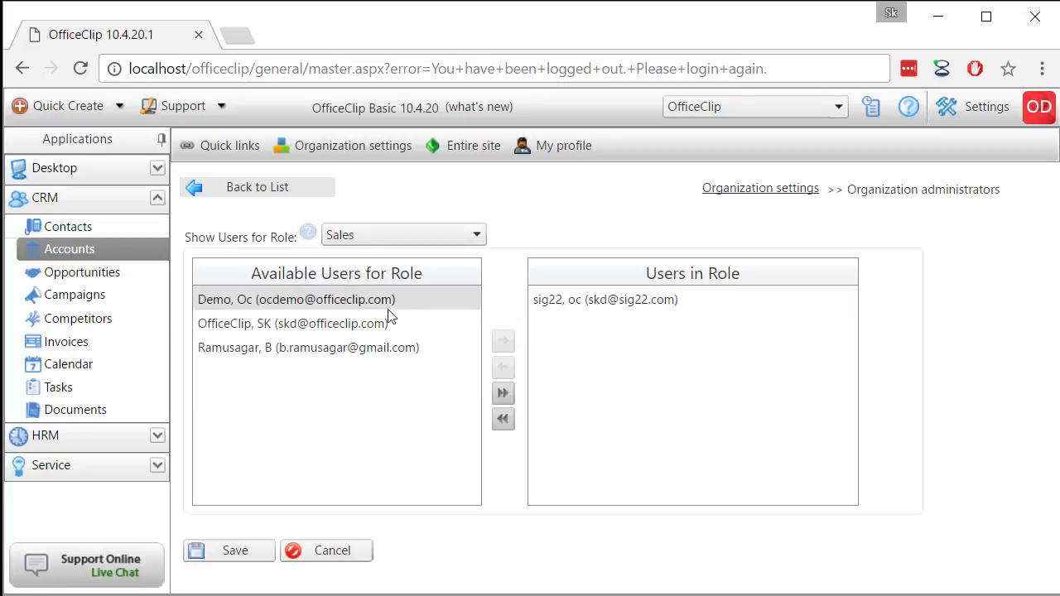
{"action": "left_click", "coordinate": [246, 303]}
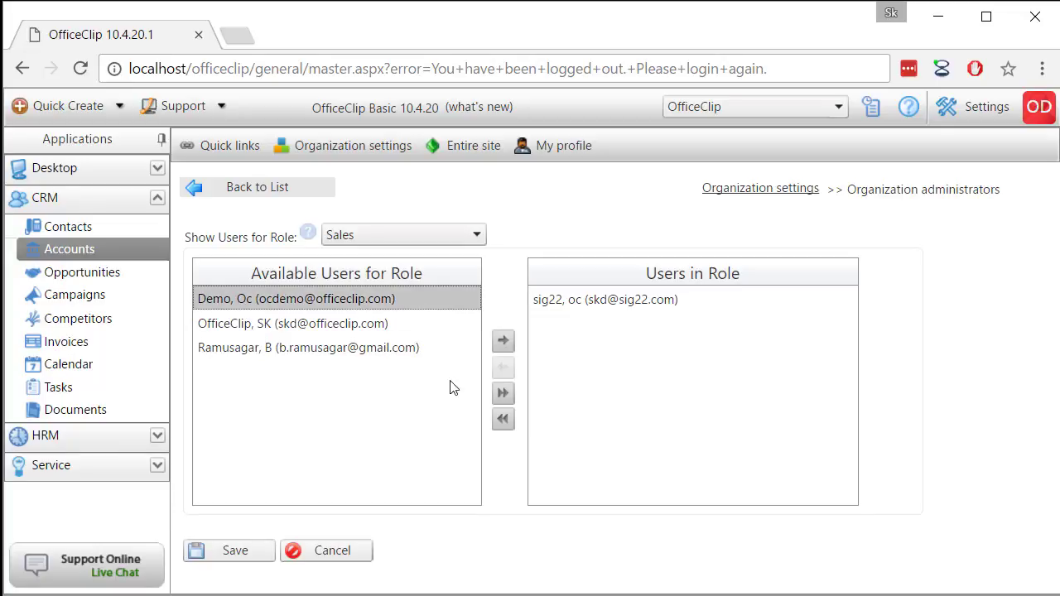
{"action": "left_click", "coordinate": [504, 342]}
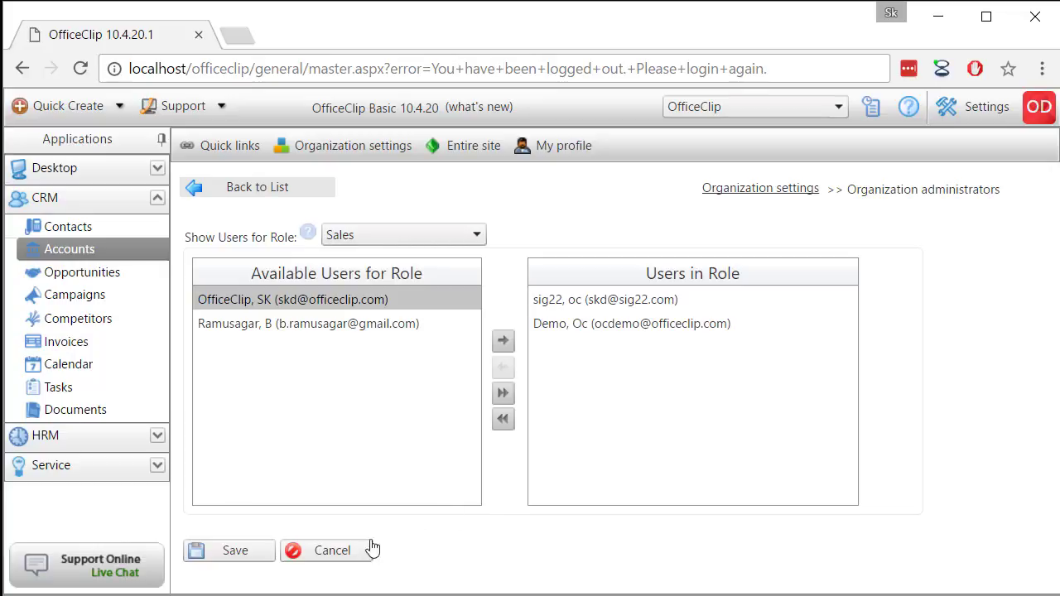
{"action": "left_click", "coordinate": [261, 193]}
Open the Sales role's privileges from Manage Roles and turn off access to the Edit Account task.
{"action": "left_click", "coordinate": [269, 276]}
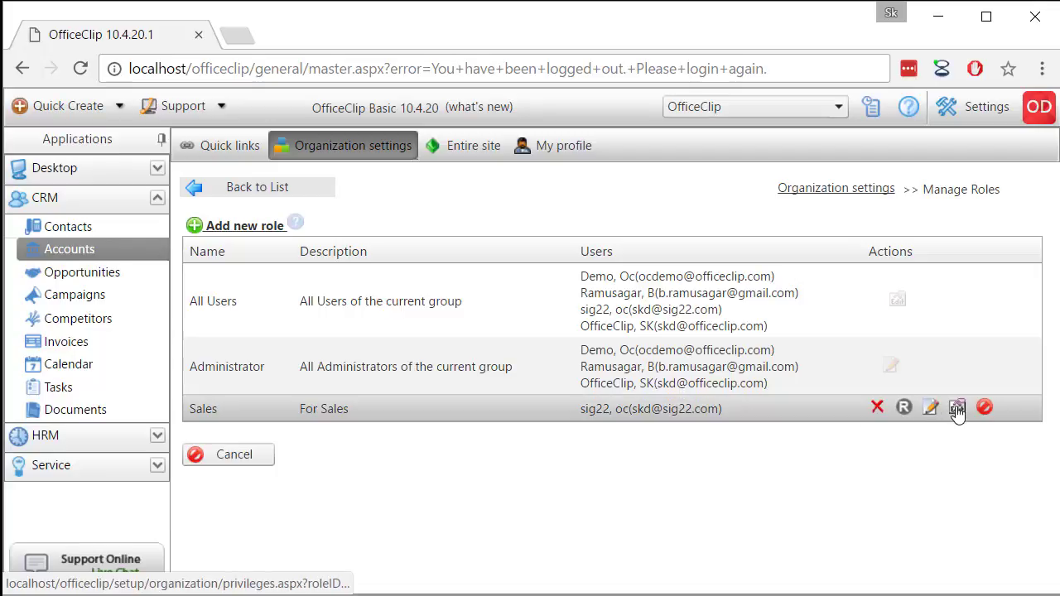
{"action": "left_click", "coordinate": [958, 408]}
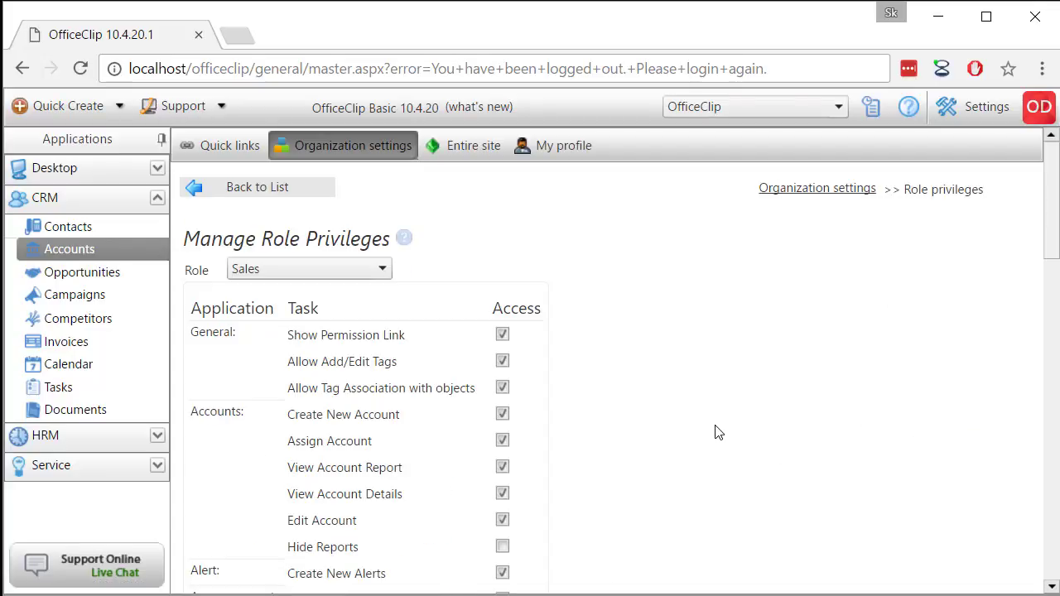
{"action": "scroll", "coordinate": [697, 466], "scroll_direction": "down", "scroll_amount": 1}
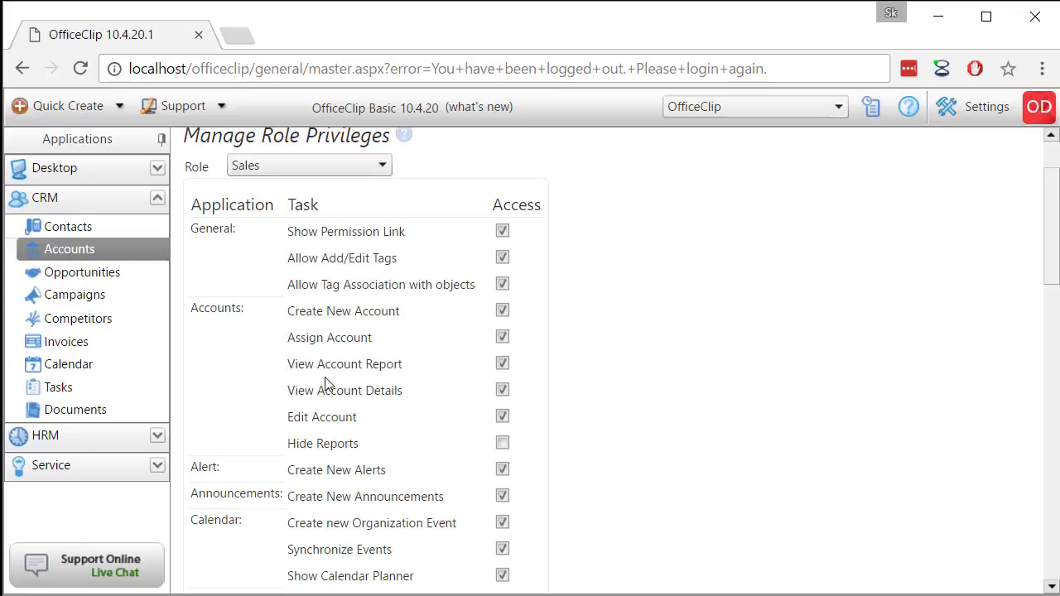
{"action": "left_click", "coordinate": [502, 417]}
{"action": "scroll", "coordinate": [687, 456], "scroll_direction": "up", "scroll_amount": 2}
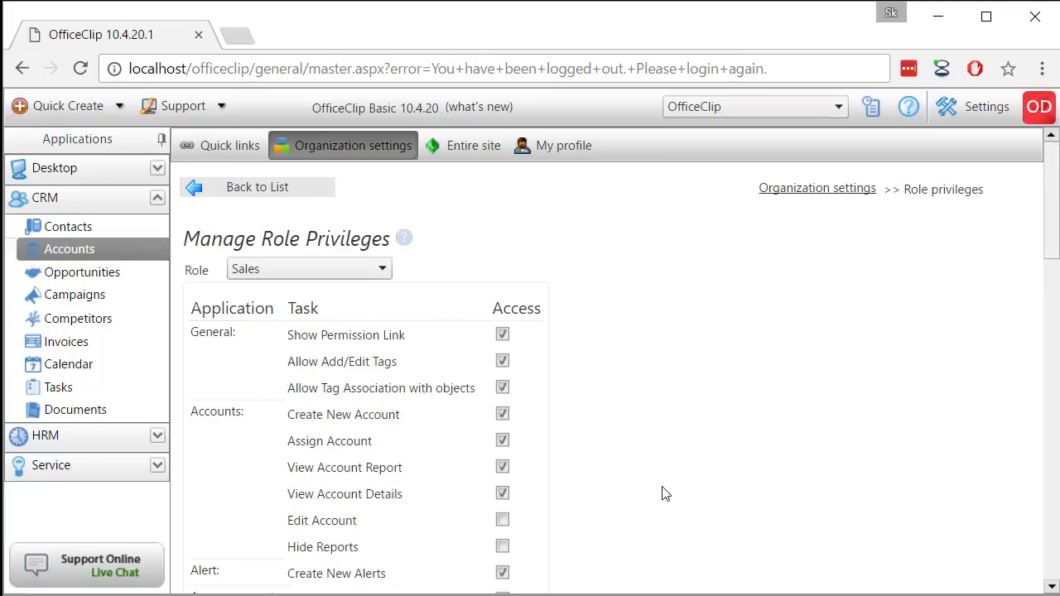
Review the Sales role's remaining privileges, leave without saving, and view the applications available to the organization.
{"action": "scroll", "coordinate": [665, 492], "scroll_direction": "down", "scroll_amount": 8}
{"action": "scroll", "coordinate": [705, 462], "scroll_direction": "down", "scroll_amount": 4}
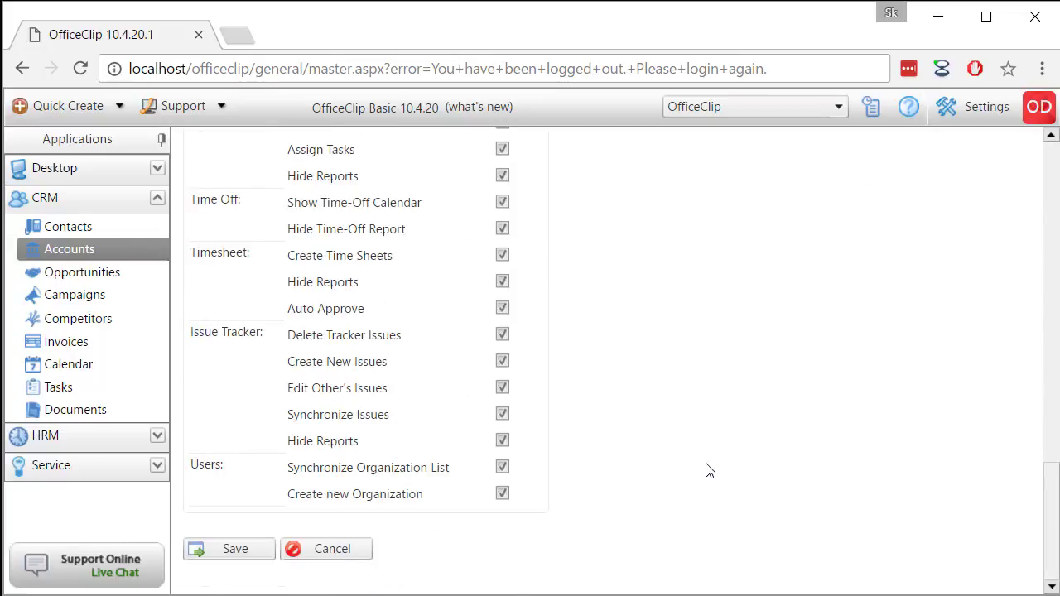
{"action": "scroll", "coordinate": [705, 469], "scroll_direction": "up", "scroll_amount": 12}
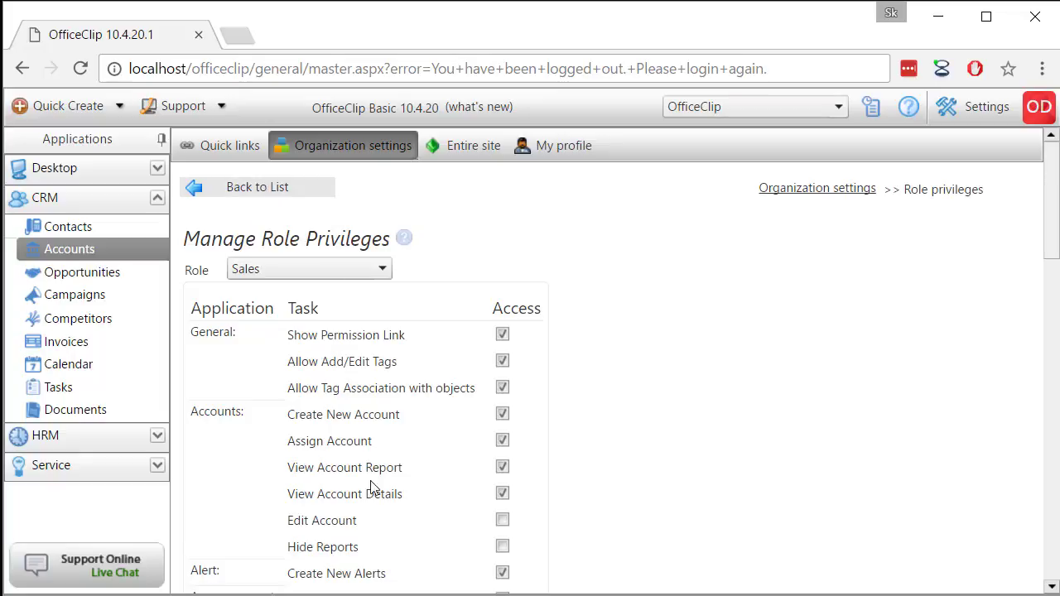
{"action": "left_click", "coordinate": [277, 193]}
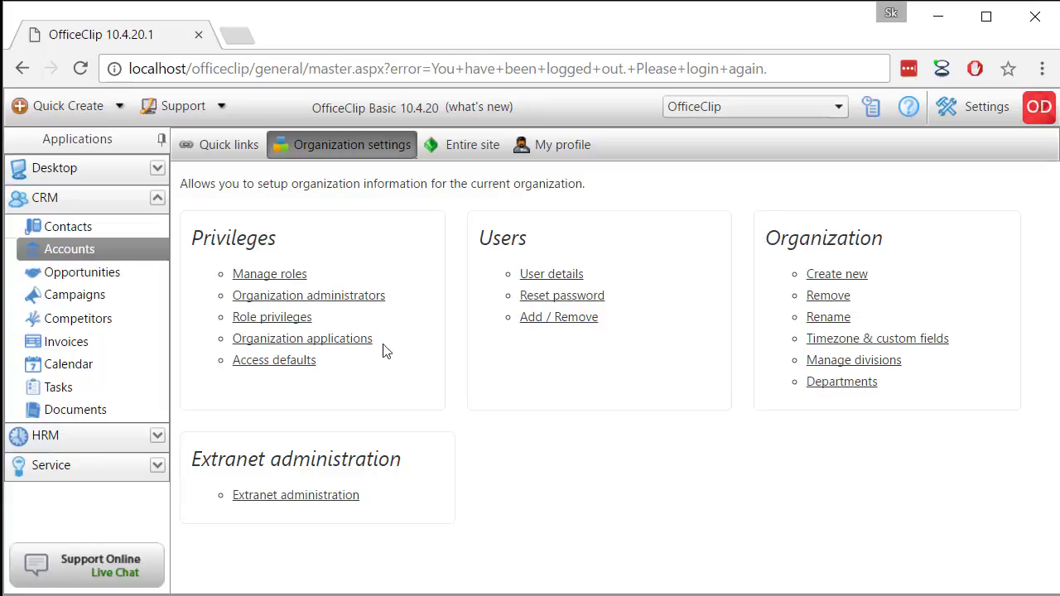
{"action": "left_click", "coordinate": [346, 348]}
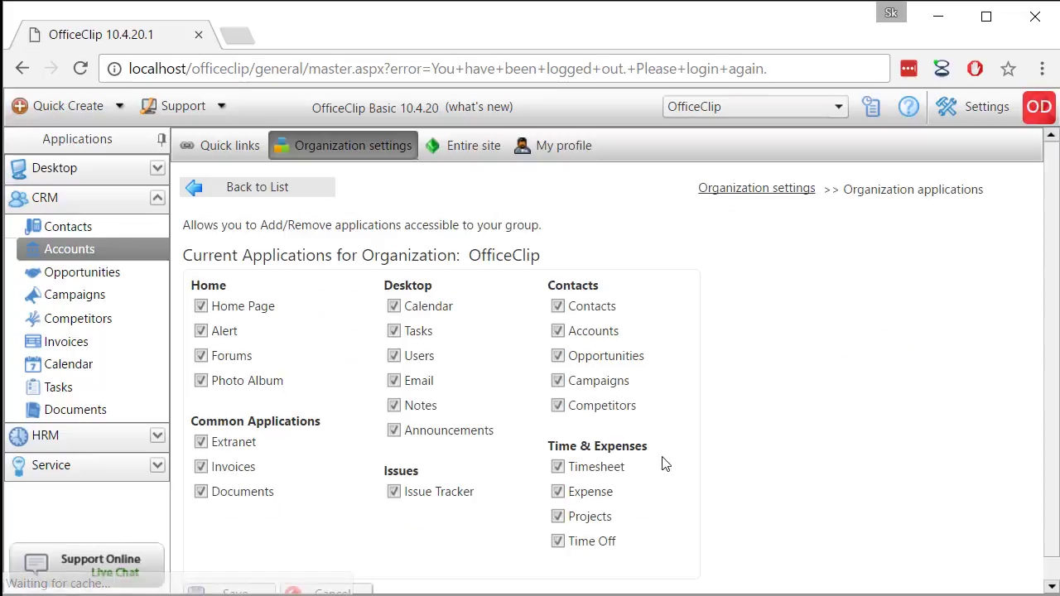
{"action": "left_click", "coordinate": [242, 186]}
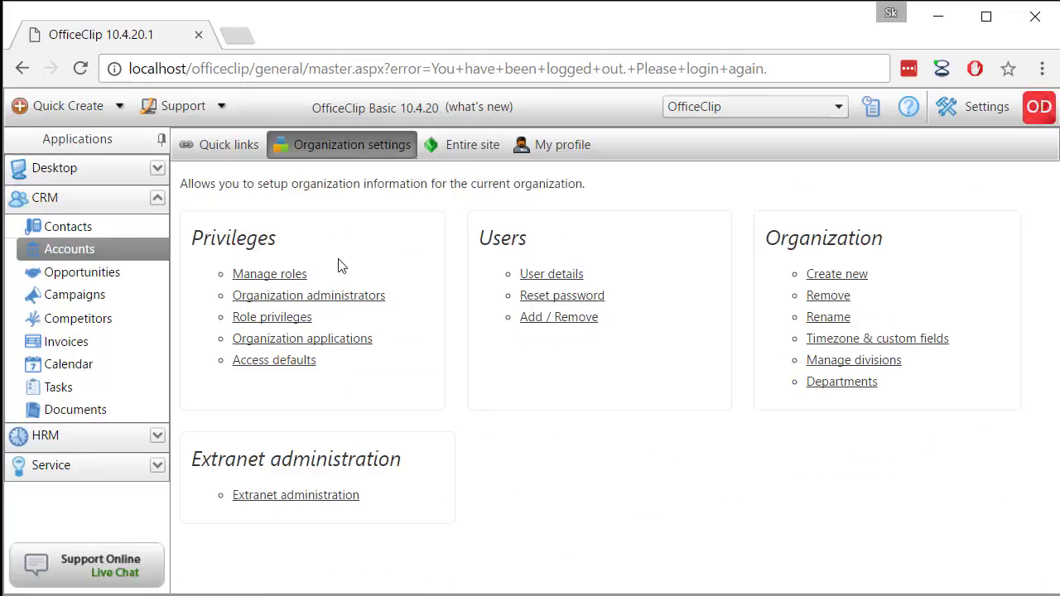
Remove the default Read permission from the Account object type in the application access defaults and save.
{"action": "left_click", "coordinate": [298, 367]}
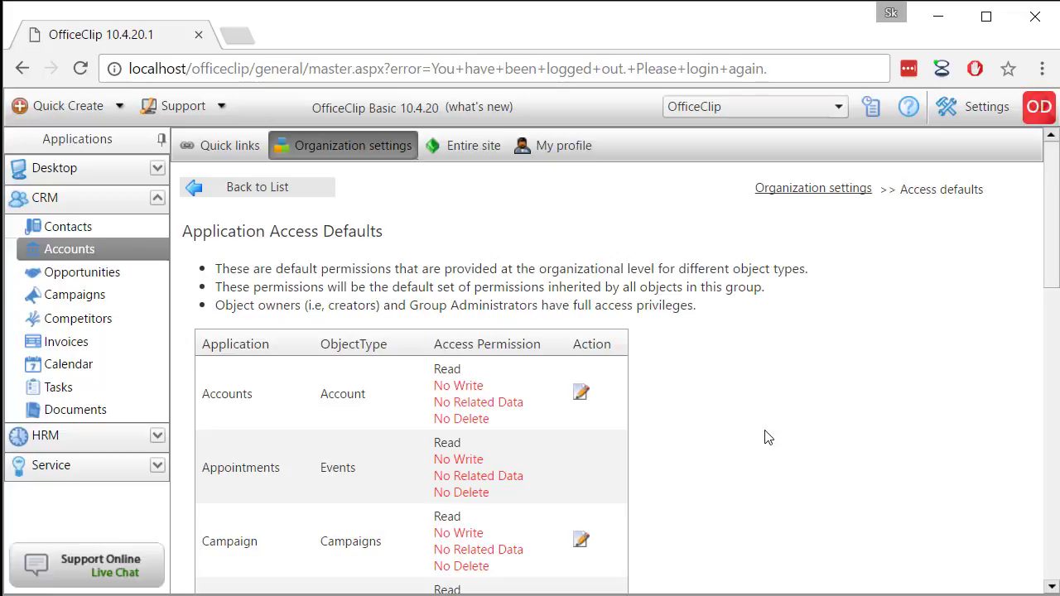
{"action": "scroll", "coordinate": [766, 438], "scroll_direction": "down", "scroll_amount": 1}
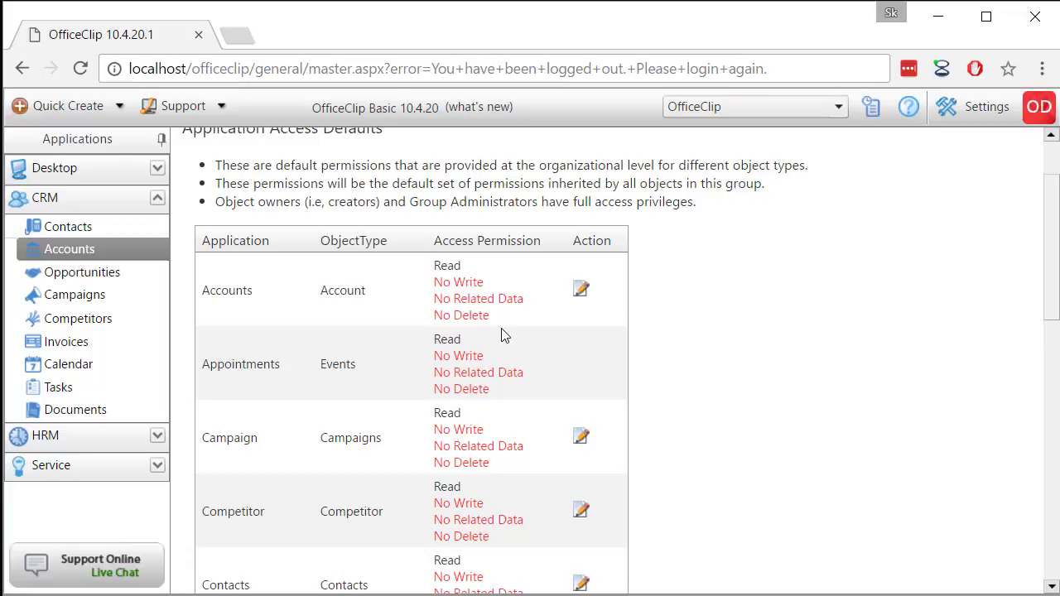
{"action": "left_click", "coordinate": [581, 290]}
{"action": "left_click", "coordinate": [200, 251]}
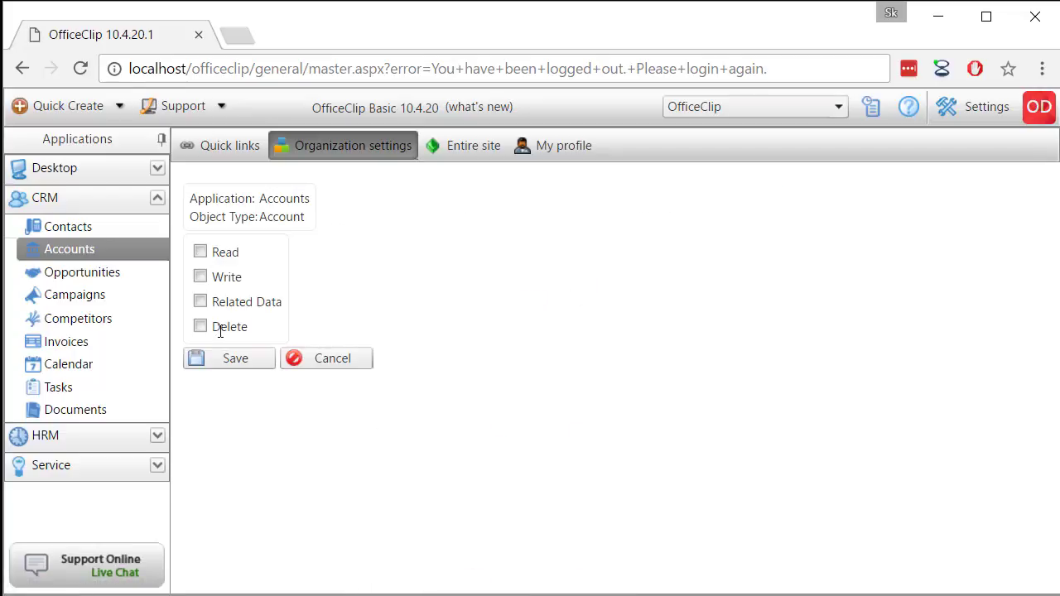
{"action": "left_click", "coordinate": [235, 361]}
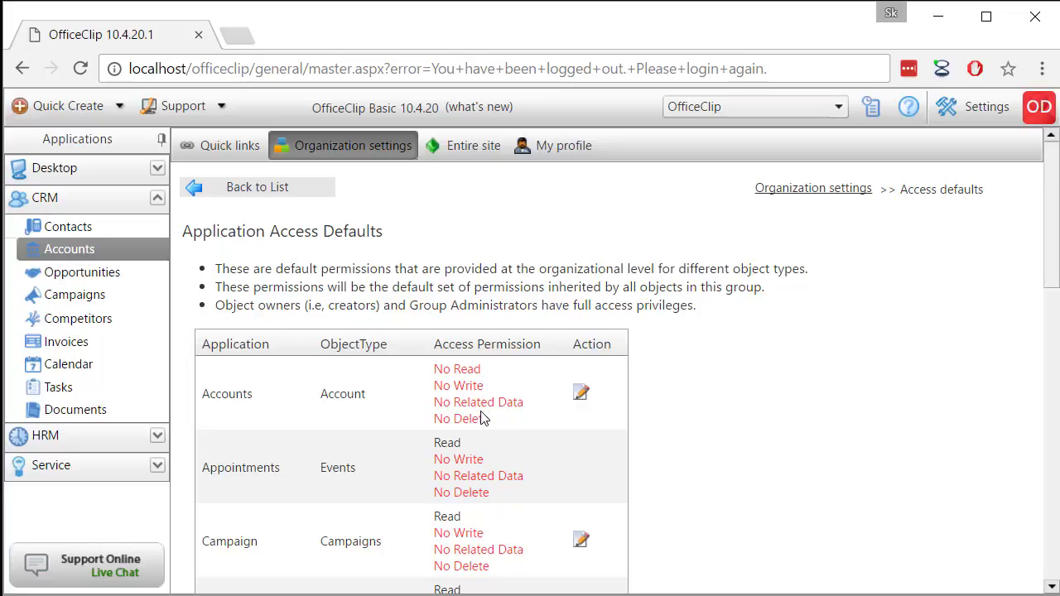
Grant the default Read permission to the Account object type again and save.
{"action": "left_click", "coordinate": [583, 397]}
{"action": "left_click", "coordinate": [200, 252]}
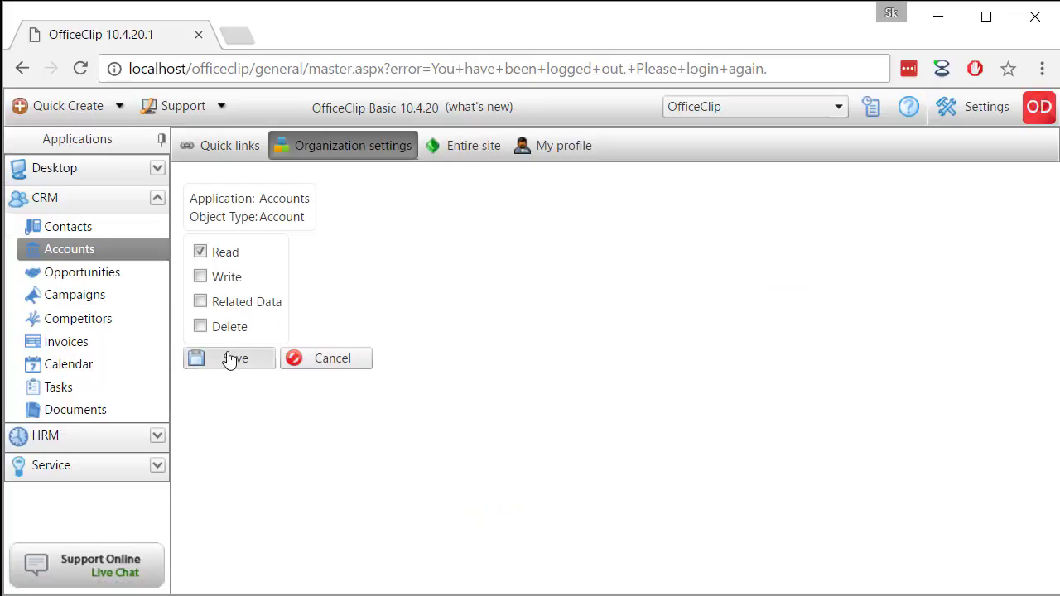
{"action": "left_click", "coordinate": [232, 358]}
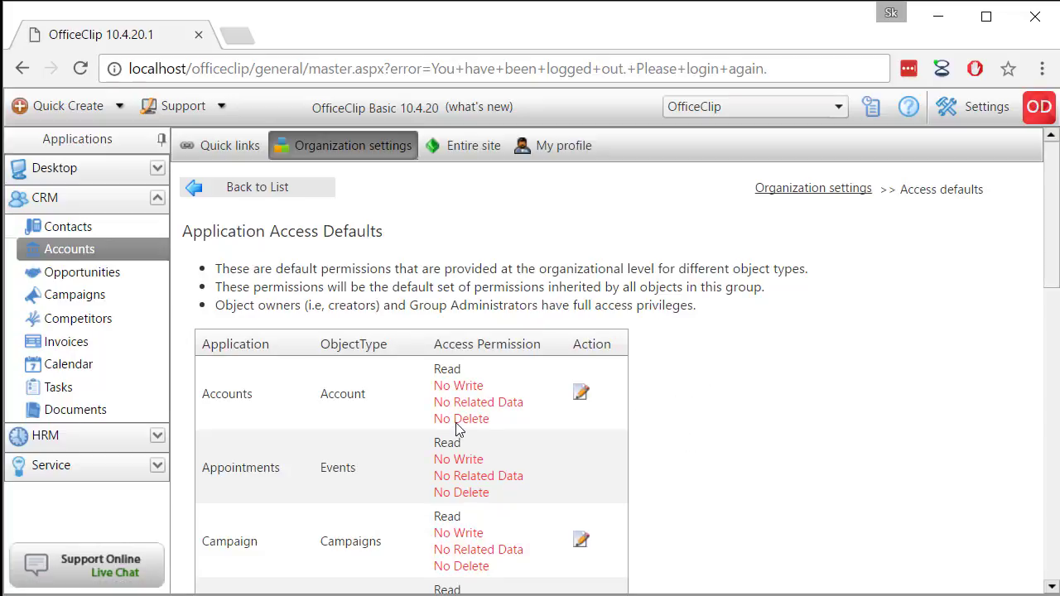
Look through the access defaults of the other applications and return to the organization settings list.
{"action": "scroll", "coordinate": [691, 452], "scroll_direction": "down", "scroll_amount": 1}
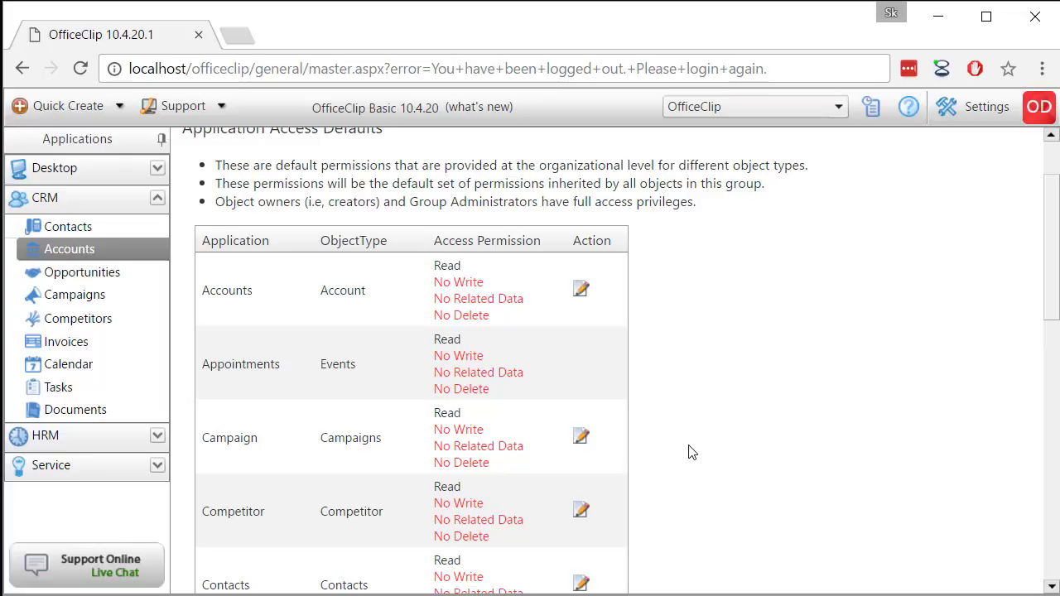
{"action": "scroll", "coordinate": [690, 453], "scroll_direction": "down", "scroll_amount": 4}
{"action": "scroll", "coordinate": [690, 452], "scroll_direction": "up", "scroll_amount": 6}
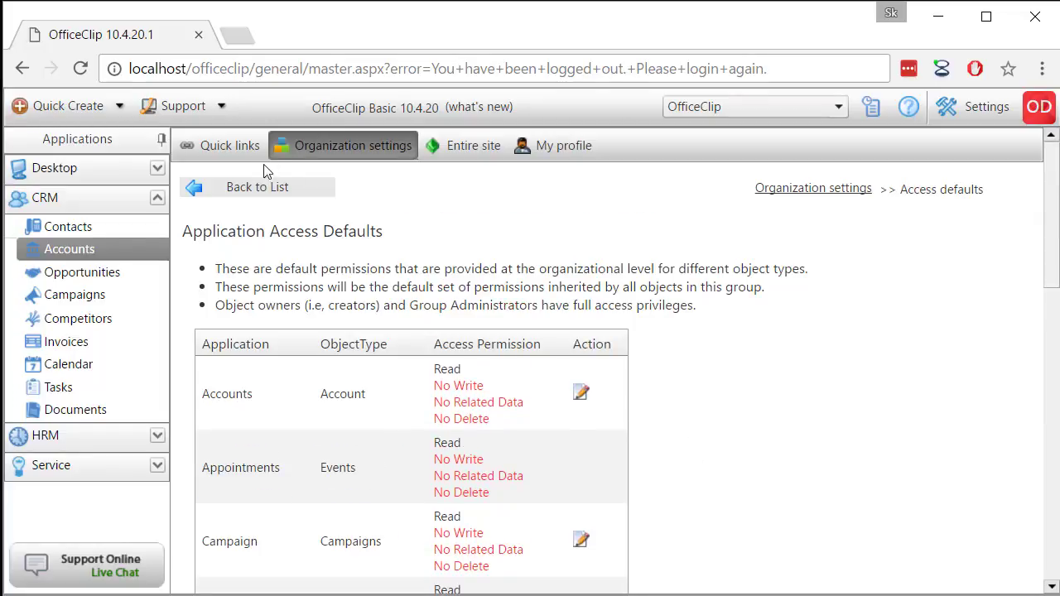
{"action": "left_click", "coordinate": [265, 192]}
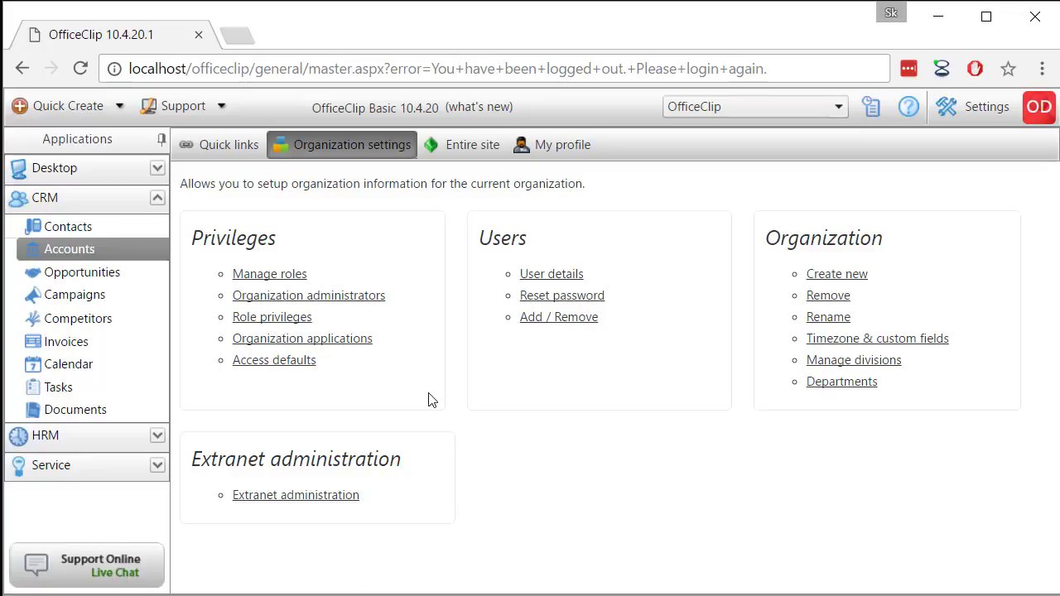
View the accounts list, and check which users are organization administrators in the settings.
{"action": "left_click", "coordinate": [91, 257]}
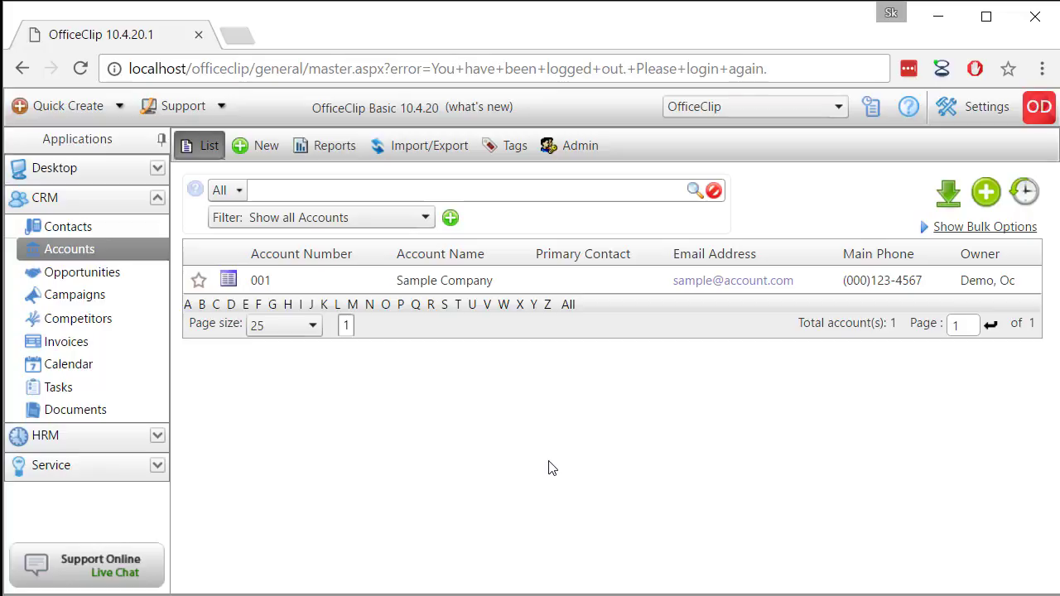
{"action": "left_click", "coordinate": [976, 110]}
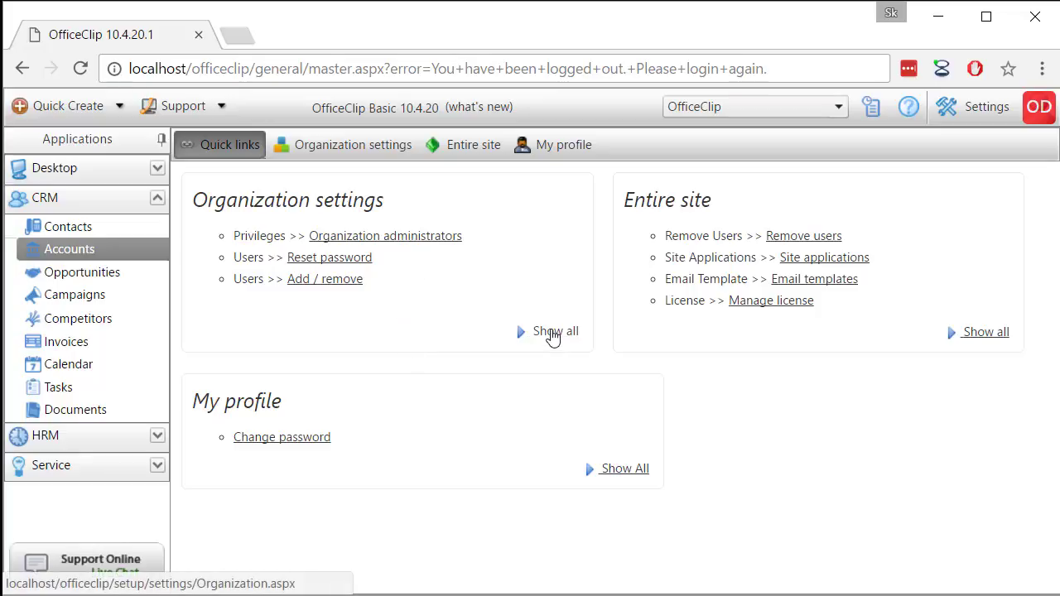
{"action": "left_click", "coordinate": [419, 240]}
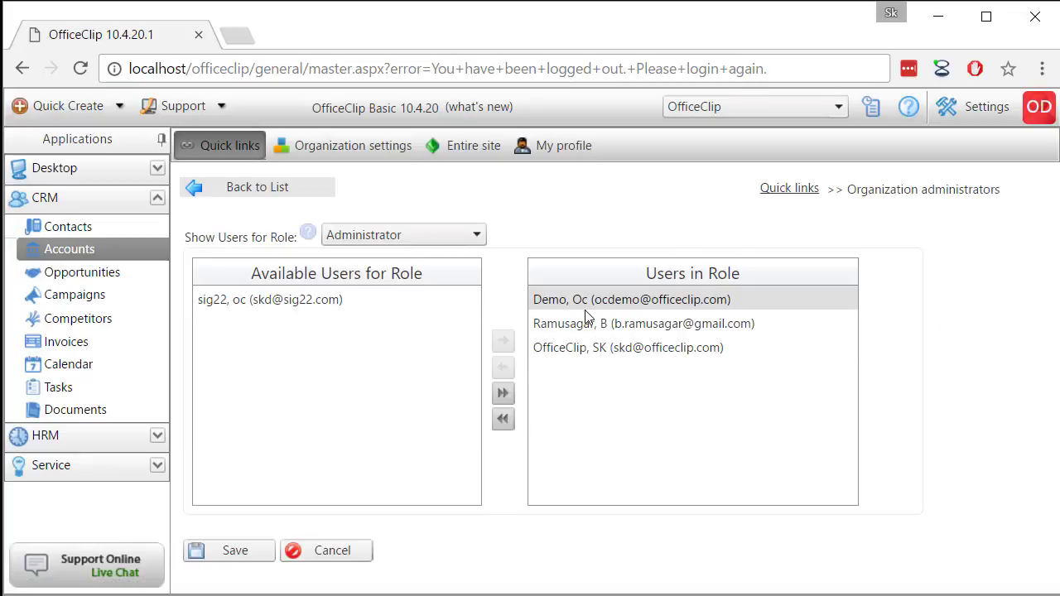
View the roles and their users under Manage Roles in the organization settings, and return to the settings list.
{"action": "left_click", "coordinate": [379, 156]}
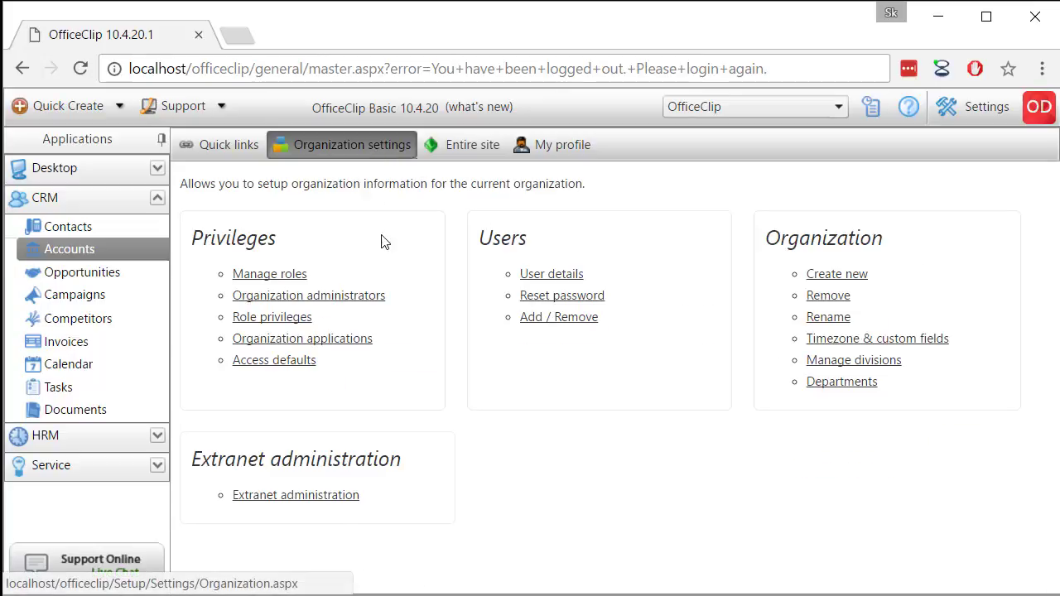
{"action": "left_click", "coordinate": [280, 282]}
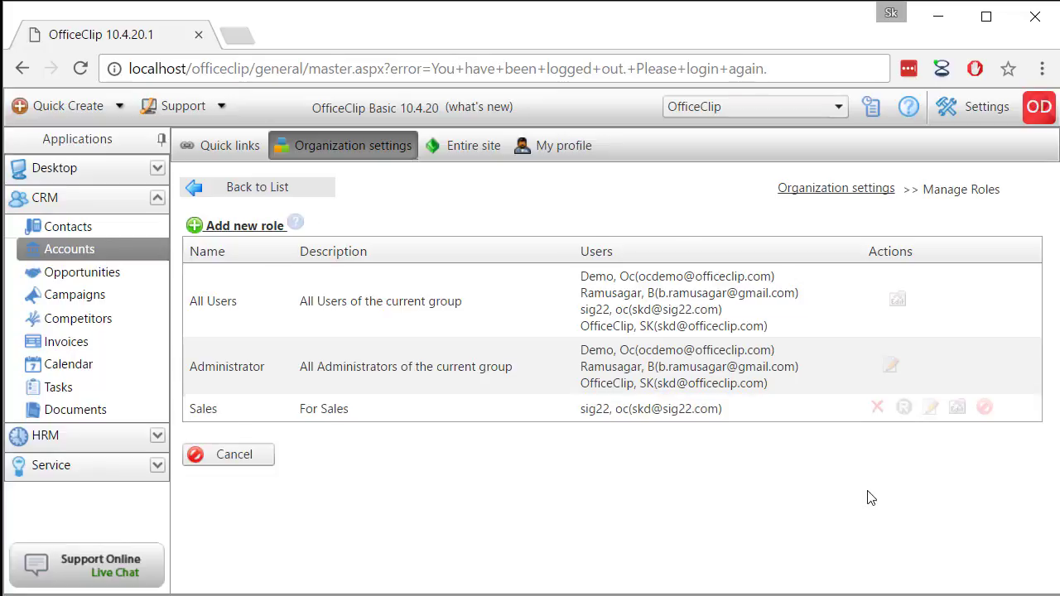
{"action": "left_click", "coordinate": [250, 183]}
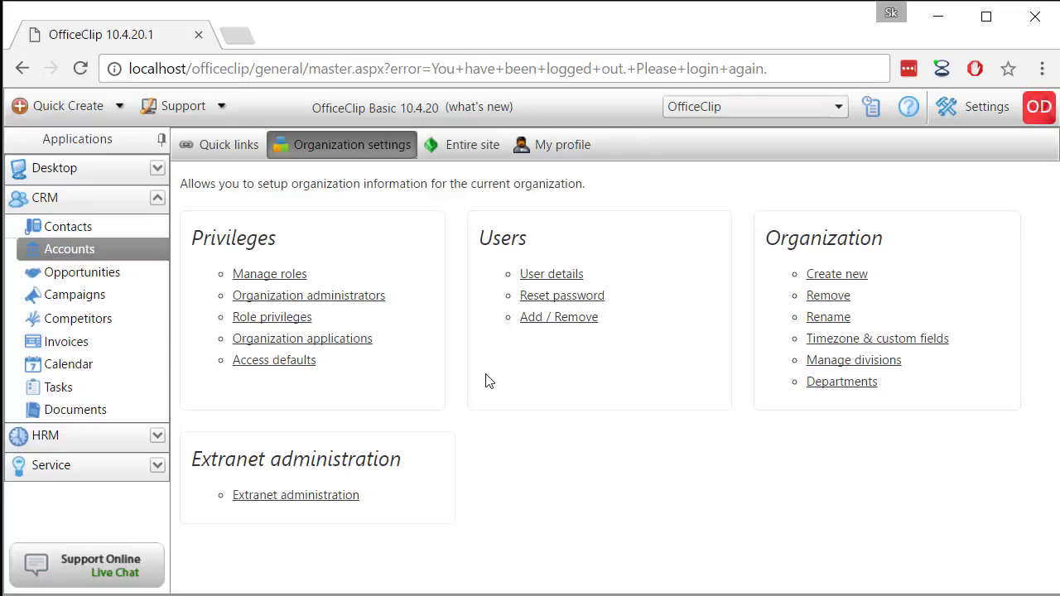
Examine the role privileges granted to All Users, and return to the Manage Roles list.
{"action": "left_click", "coordinate": [302, 317]}
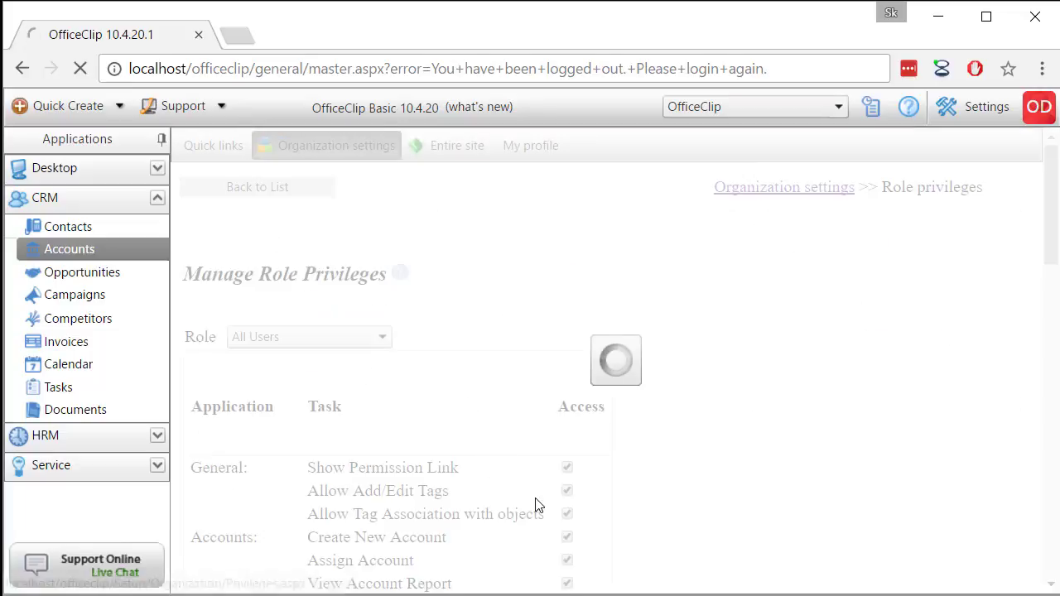
{"action": "left_click", "coordinate": [314, 265]}
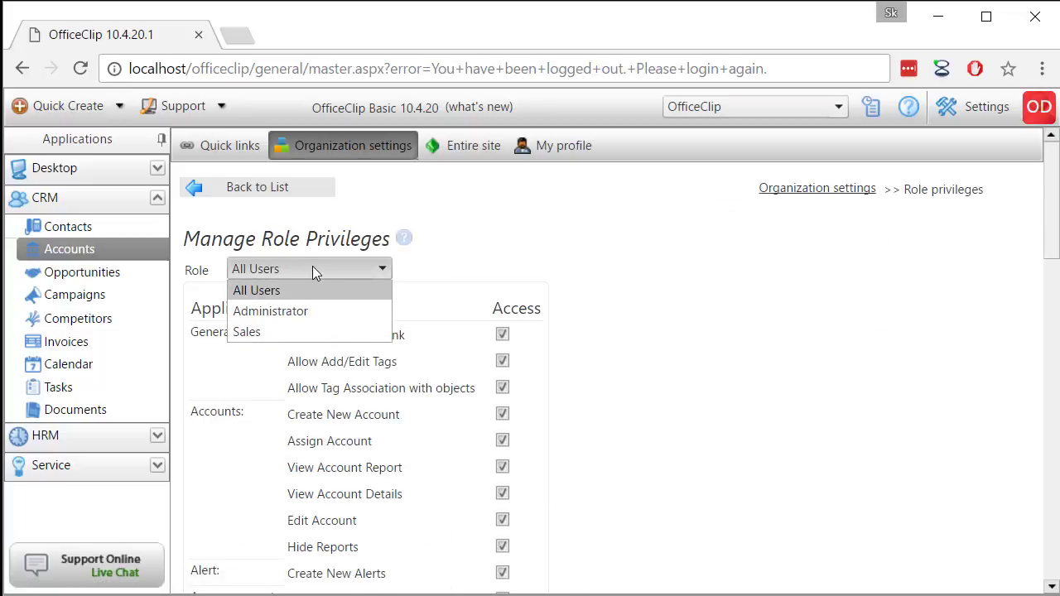
{"action": "left_click", "coordinate": [294, 291]}
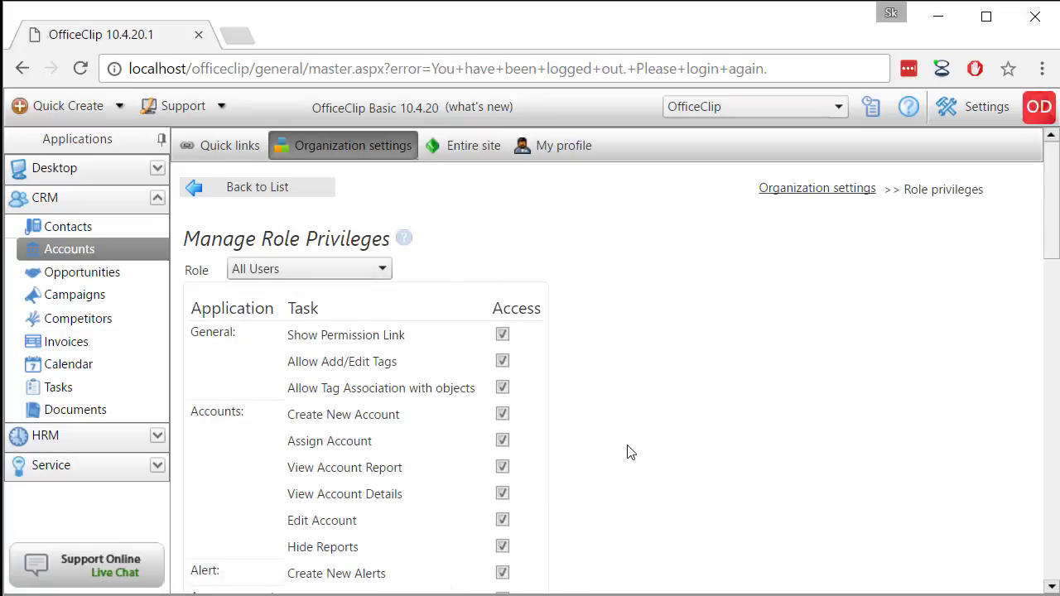
{"action": "scroll", "coordinate": [579, 447], "scroll_direction": "down", "scroll_amount": 5}
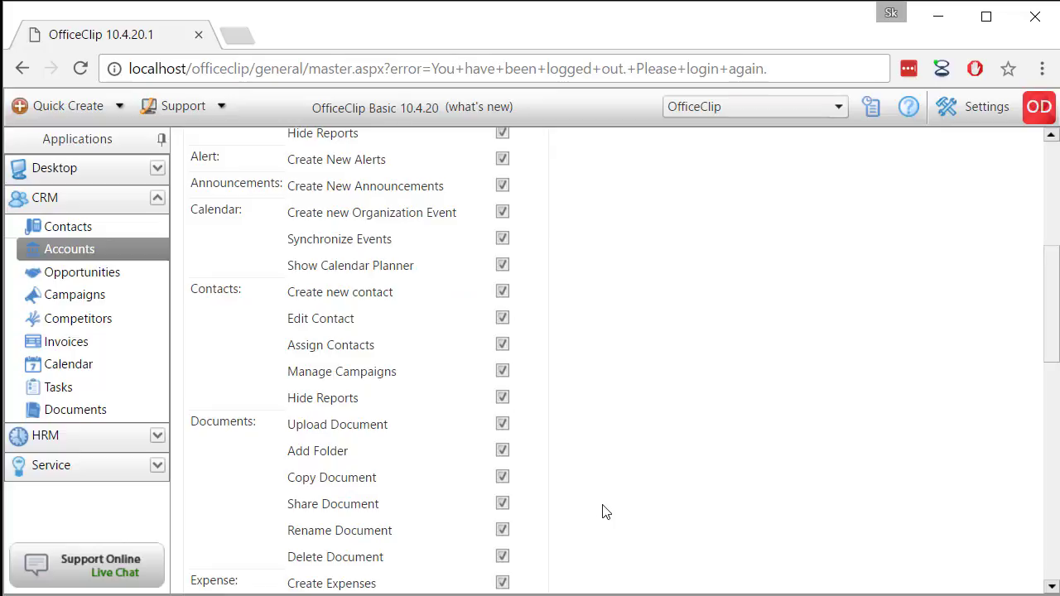
{"action": "scroll", "coordinate": [603, 512], "scroll_direction": "up", "scroll_amount": 5}
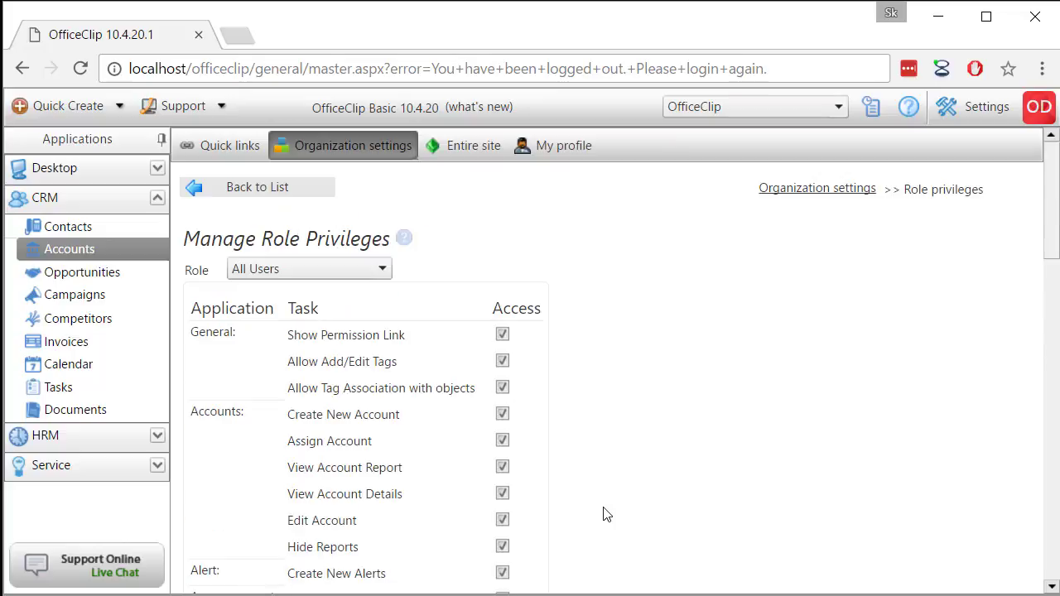
{"action": "left_click", "coordinate": [263, 189]}
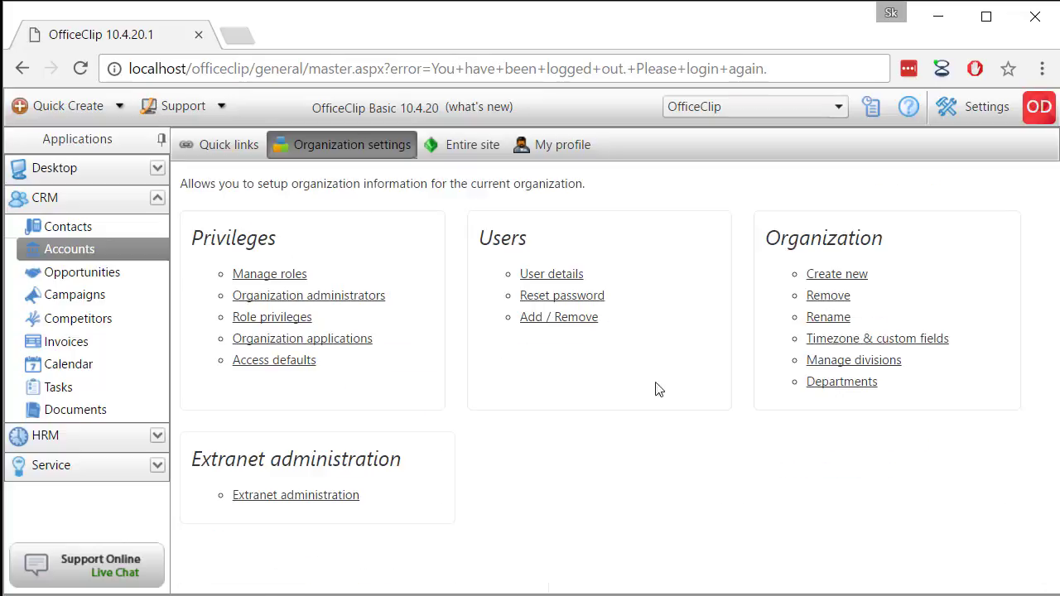
{"action": "left_click", "coordinate": [276, 278]}
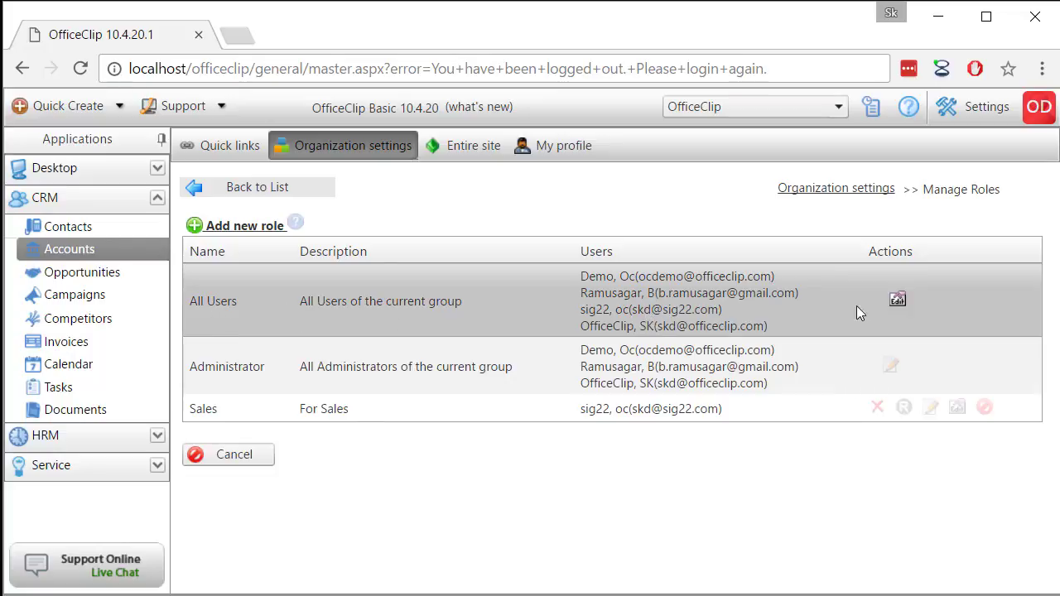
Check the All Users role privileges for accounts, calendar, contacts and documents, and return to the Manage Roles list.
{"action": "left_click", "coordinate": [898, 300]}
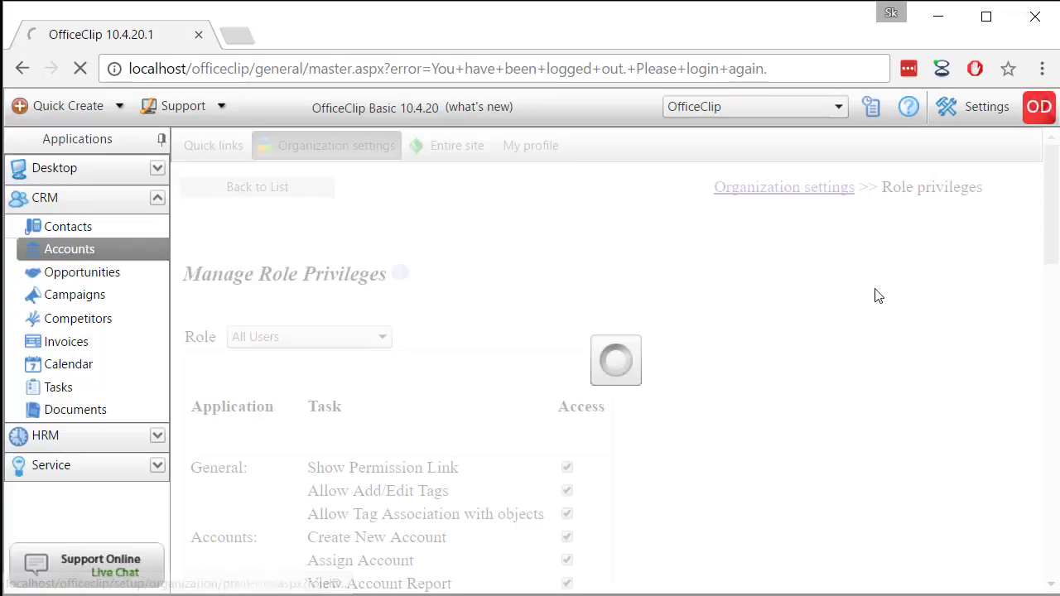
{"action": "scroll", "coordinate": [667, 463], "scroll_direction": "down", "scroll_amount": 9}
{"action": "scroll", "coordinate": [665, 463], "scroll_direction": "up", "scroll_amount": 9}
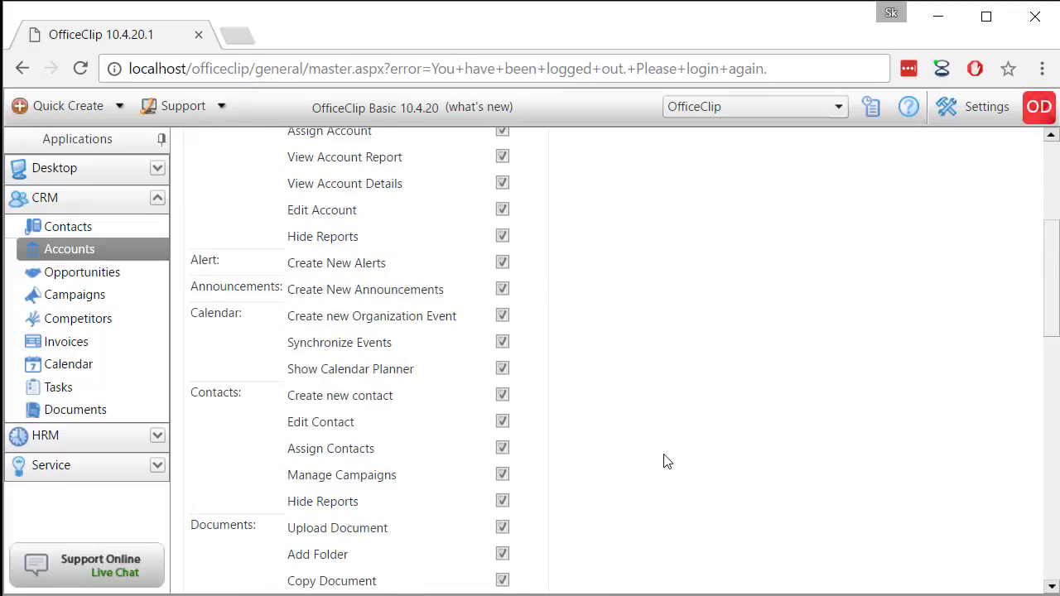
{"action": "left_click", "coordinate": [273, 191]}
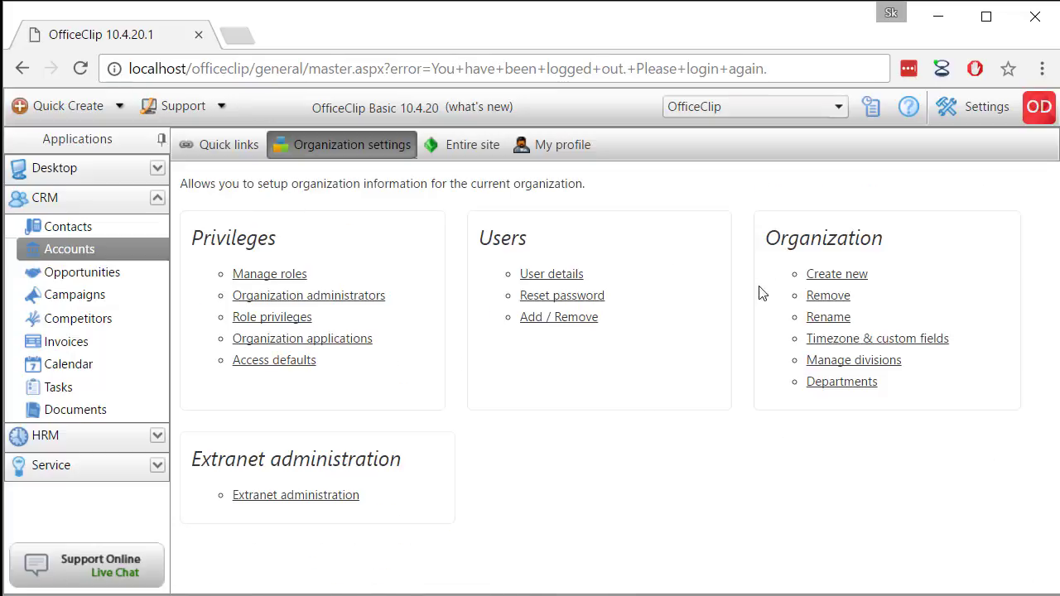
{"action": "left_click", "coordinate": [290, 277]}
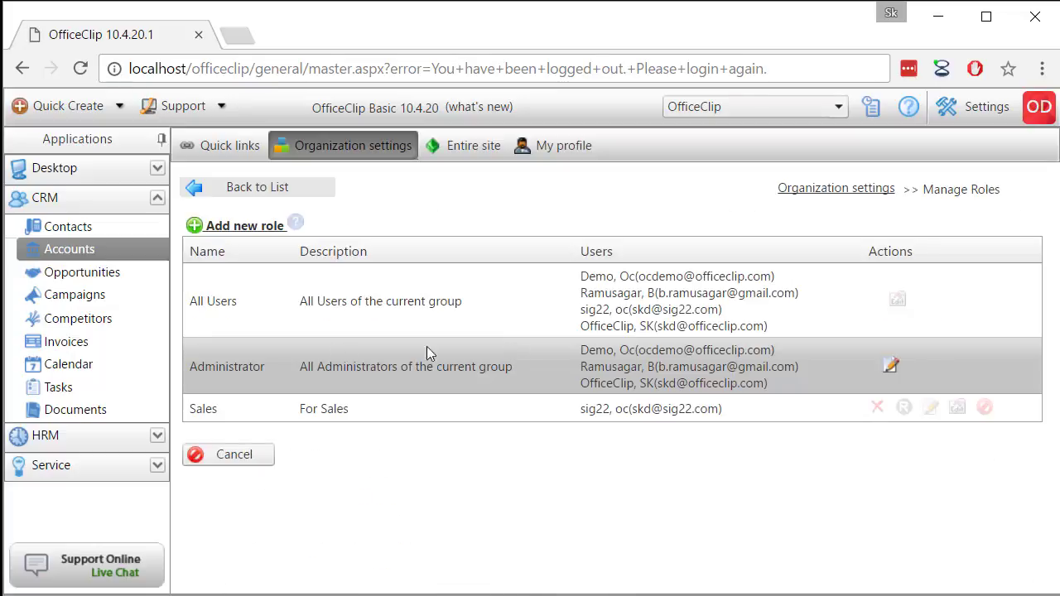
Look through the All Users role privileges down to opportunities, projects, tasks and time off, and reopen Manage Roles.
{"action": "left_click", "coordinate": [898, 300]}
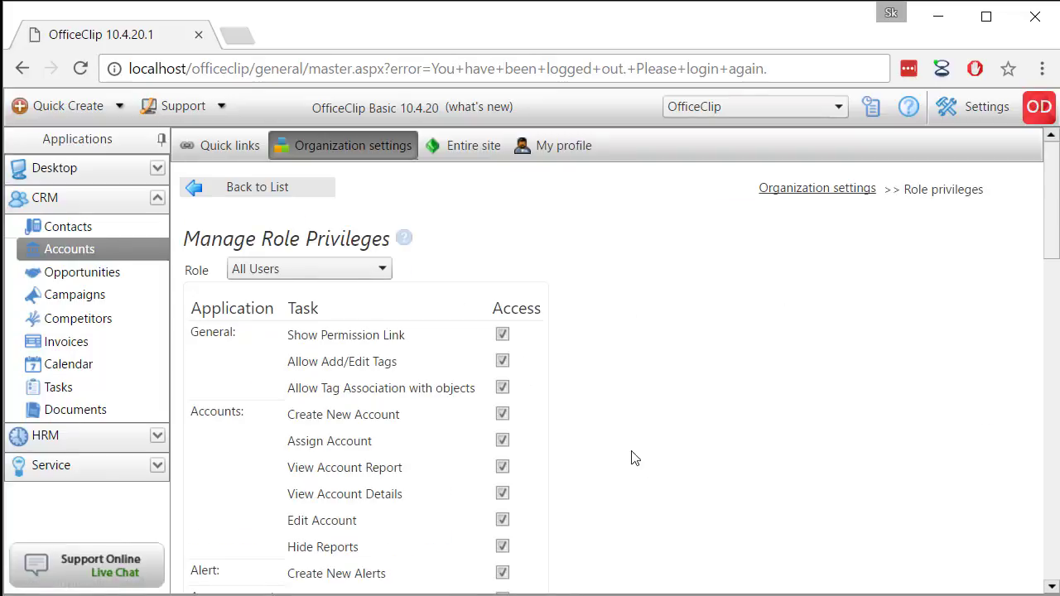
{"action": "scroll", "coordinate": [549, 384], "scroll_direction": "down", "scroll_amount": 10}
{"action": "scroll", "coordinate": [568, 480], "scroll_direction": "down", "scroll_amount": 9}
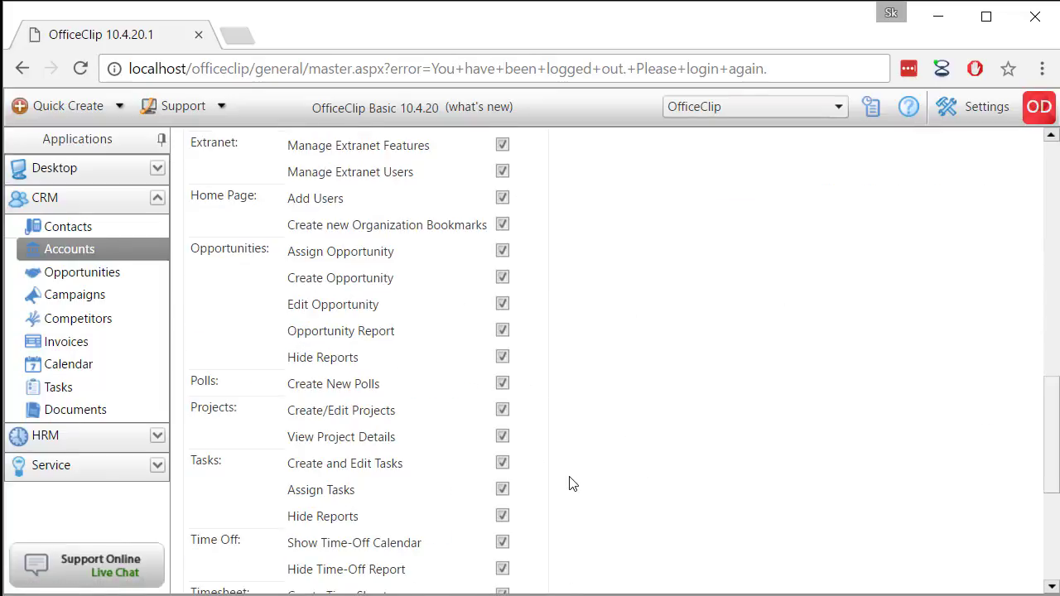
{"action": "left_click", "coordinate": [364, 556]}
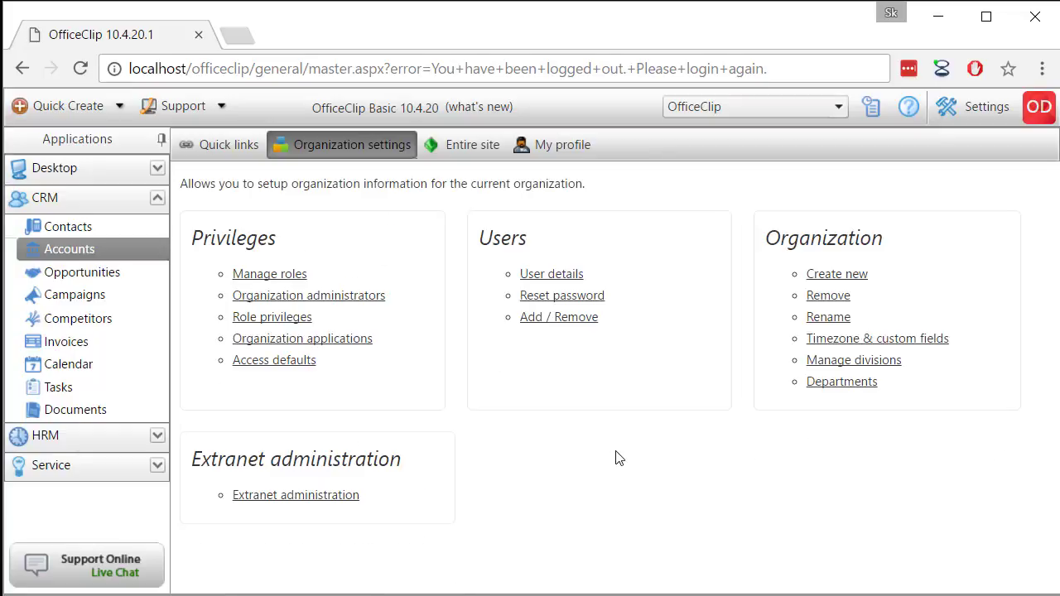
{"action": "left_click", "coordinate": [291, 276]}
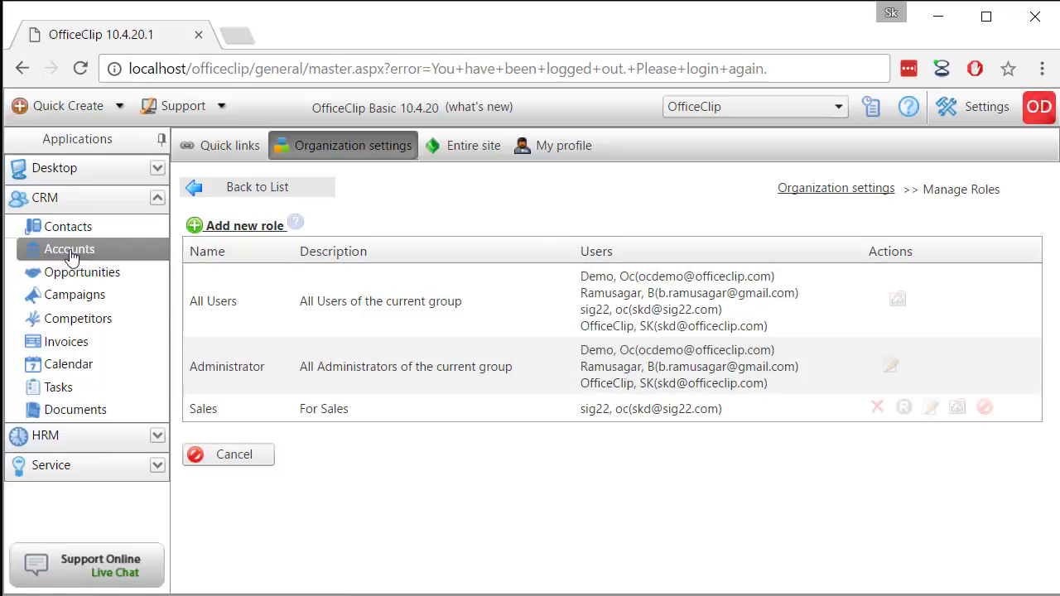
View the role permissions of the fixed fields in the Accounts administration, and return to the accounts list.
{"action": "left_click", "coordinate": [70, 254]}
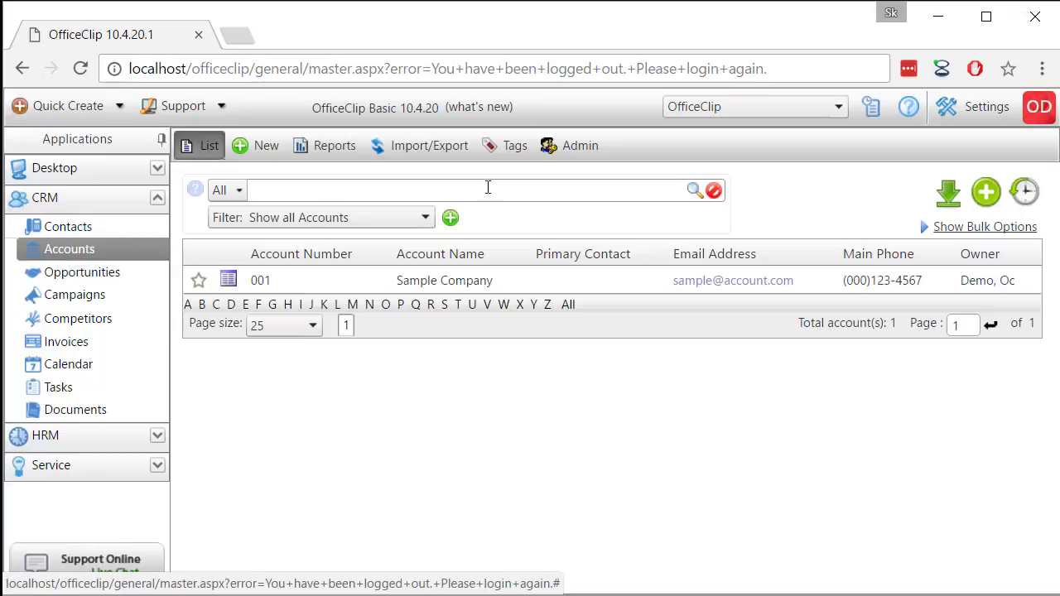
{"action": "left_click", "coordinate": [584, 156]}
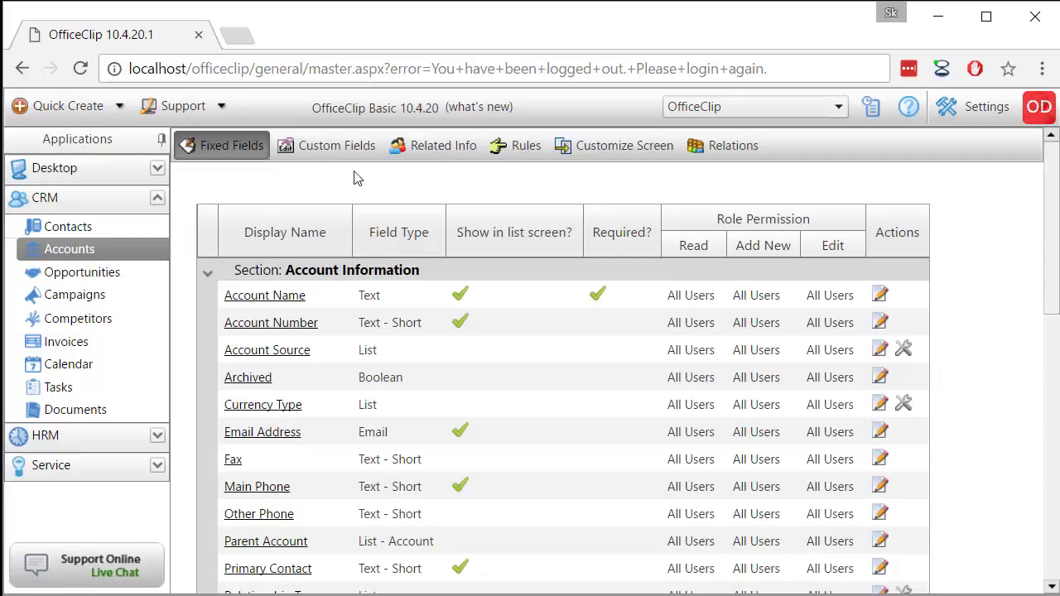
{"action": "left_click", "coordinate": [84, 247]}
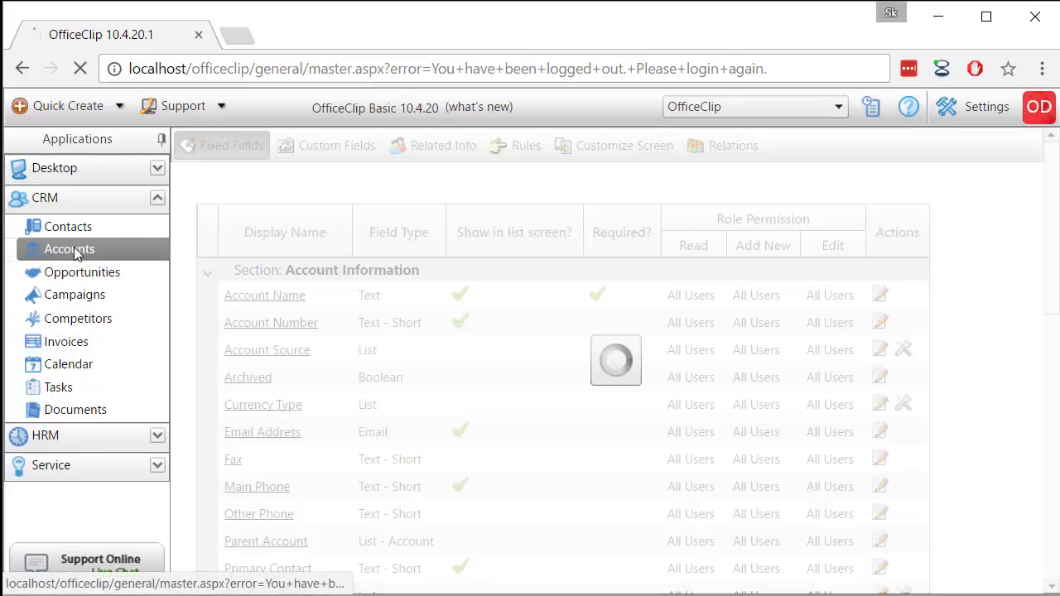